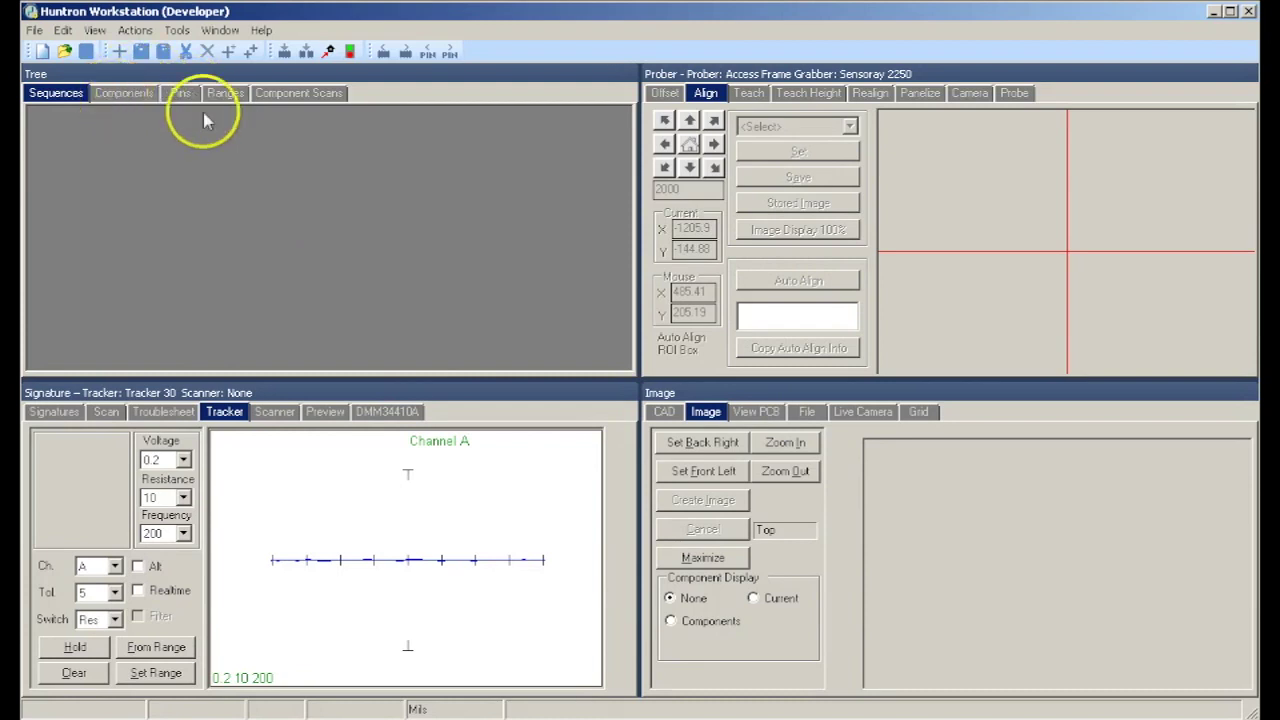
Activate the board Tree panel and bring up the Tools menu.
{"action": "left_click", "coordinate": [466, 73]}
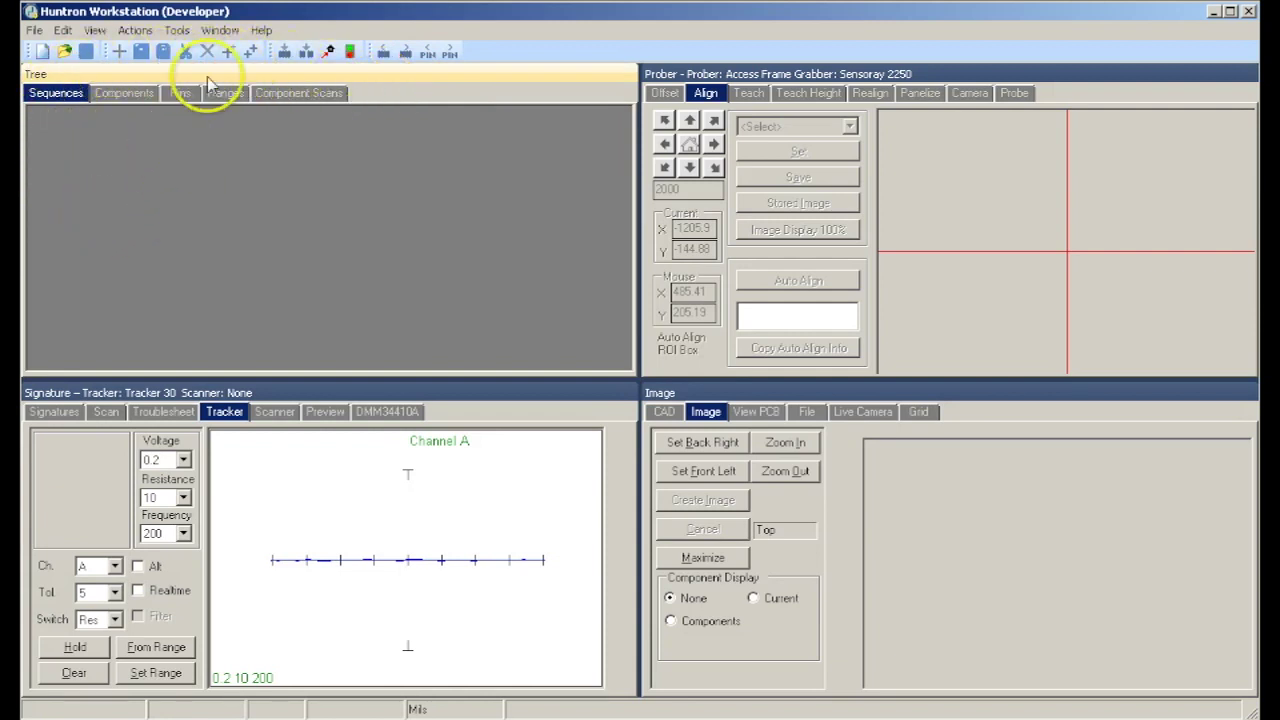
{"action": "left_click", "coordinate": [180, 32]}
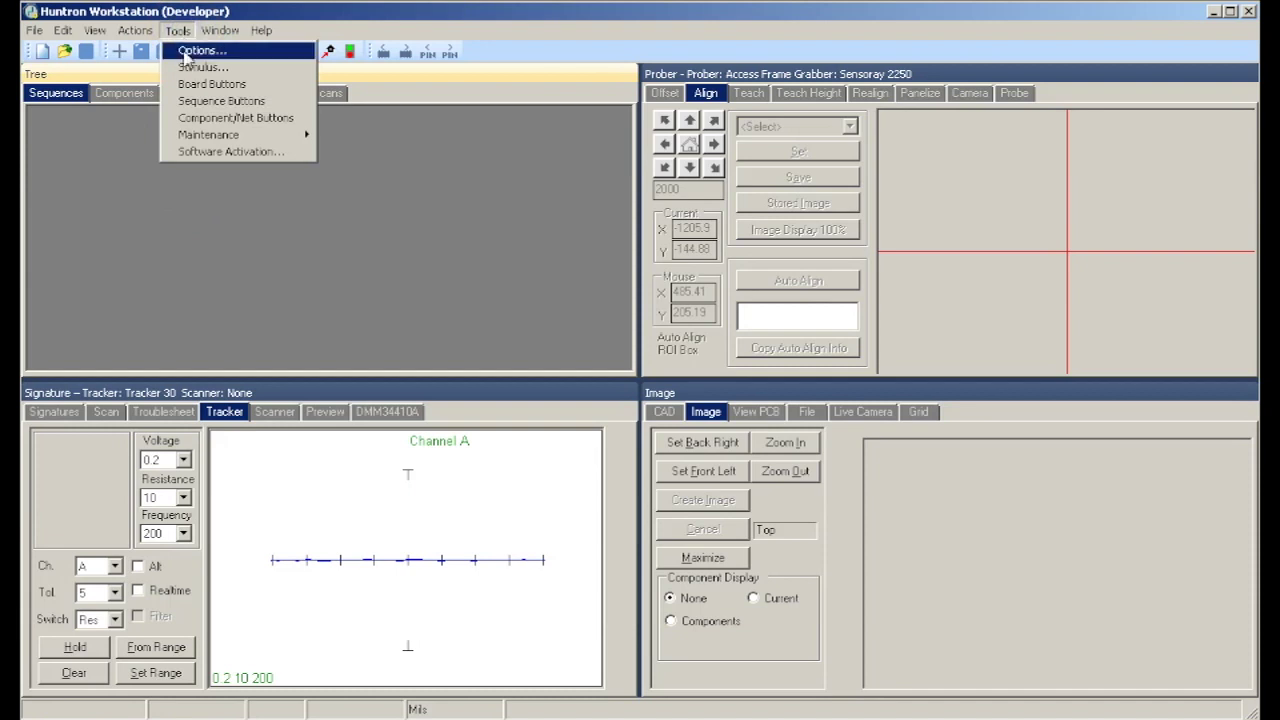
Open Options on the Hardware tab, showing Tracker 30 over USB and Access prober on COM4.
{"action": "left_click", "coordinate": [190, 51]}
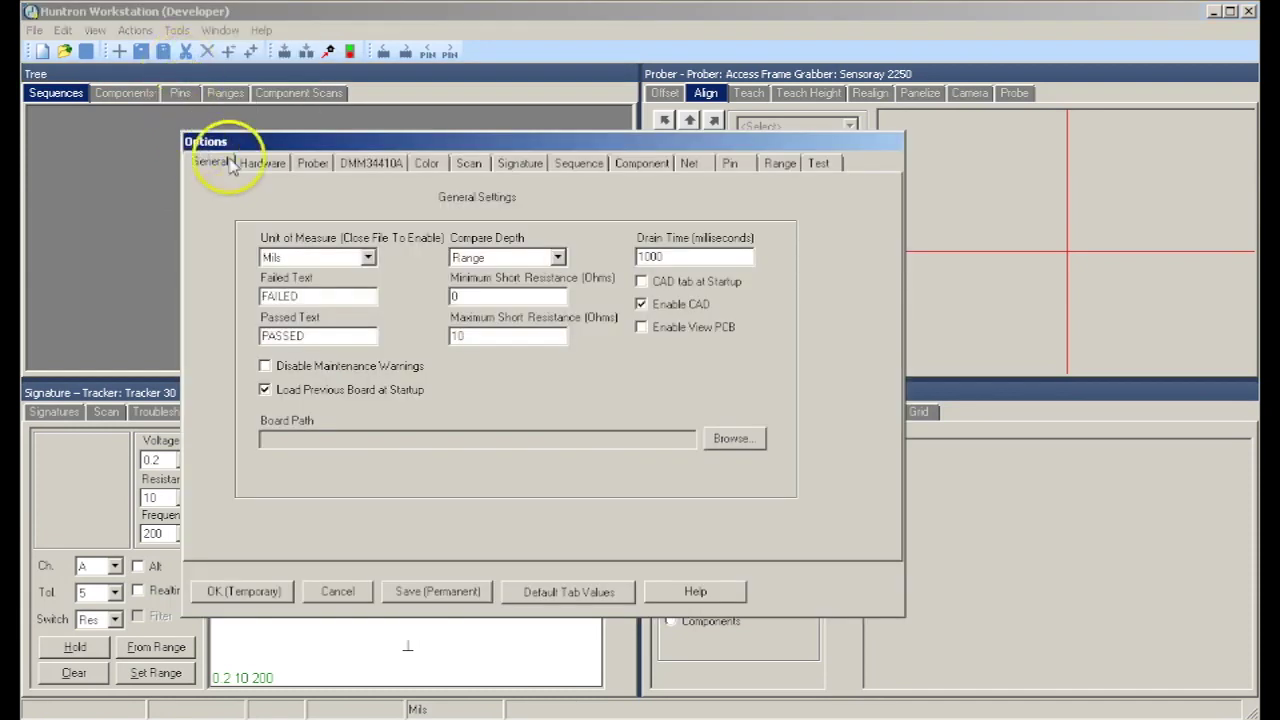
{"action": "left_click", "coordinate": [258, 163]}
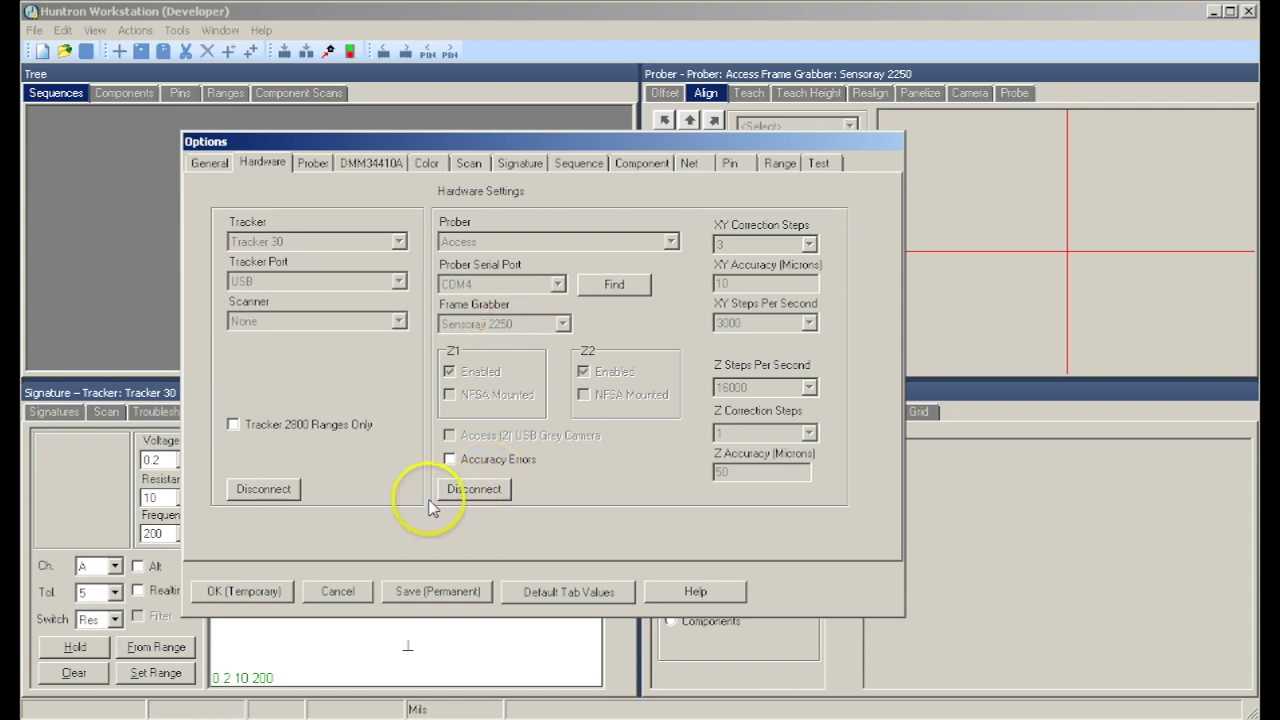
Review the Range tracker settings (3 V, 50/2K/20K) and save the options permanently.
{"action": "left_click", "coordinate": [779, 165]}
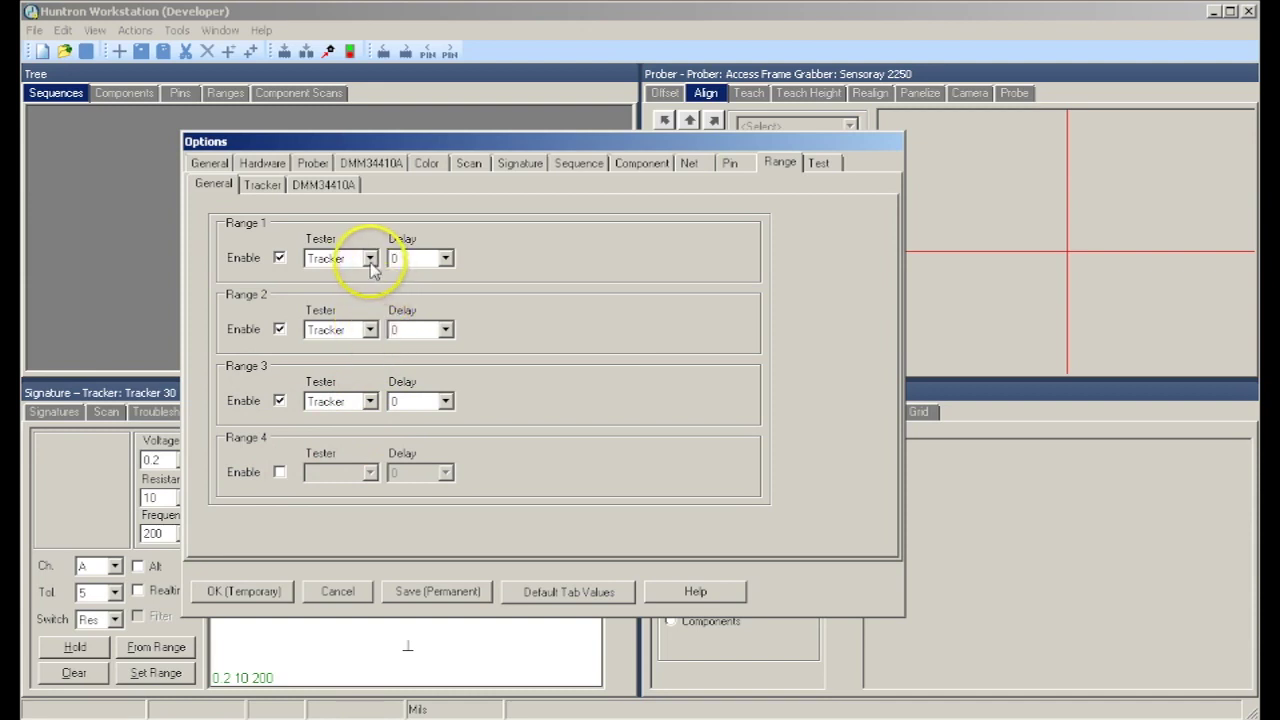
{"action": "left_click", "coordinate": [263, 186]}
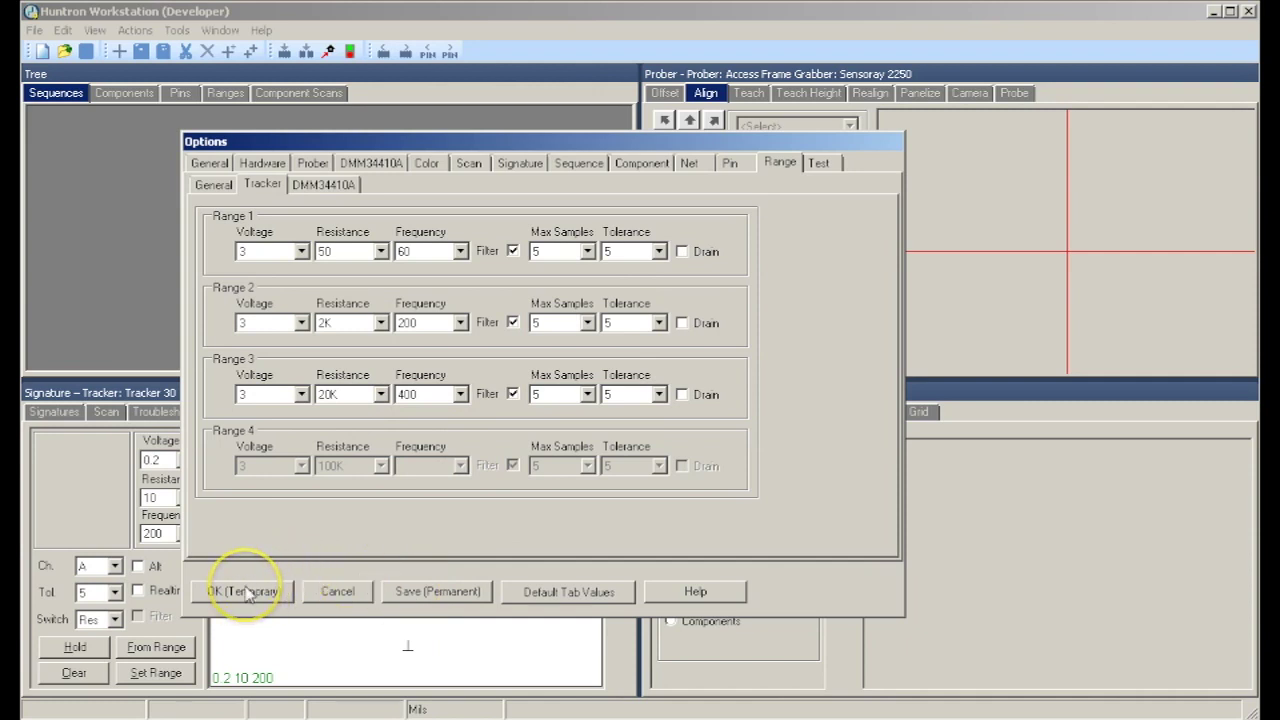
{"action": "left_click", "coordinate": [436, 592]}
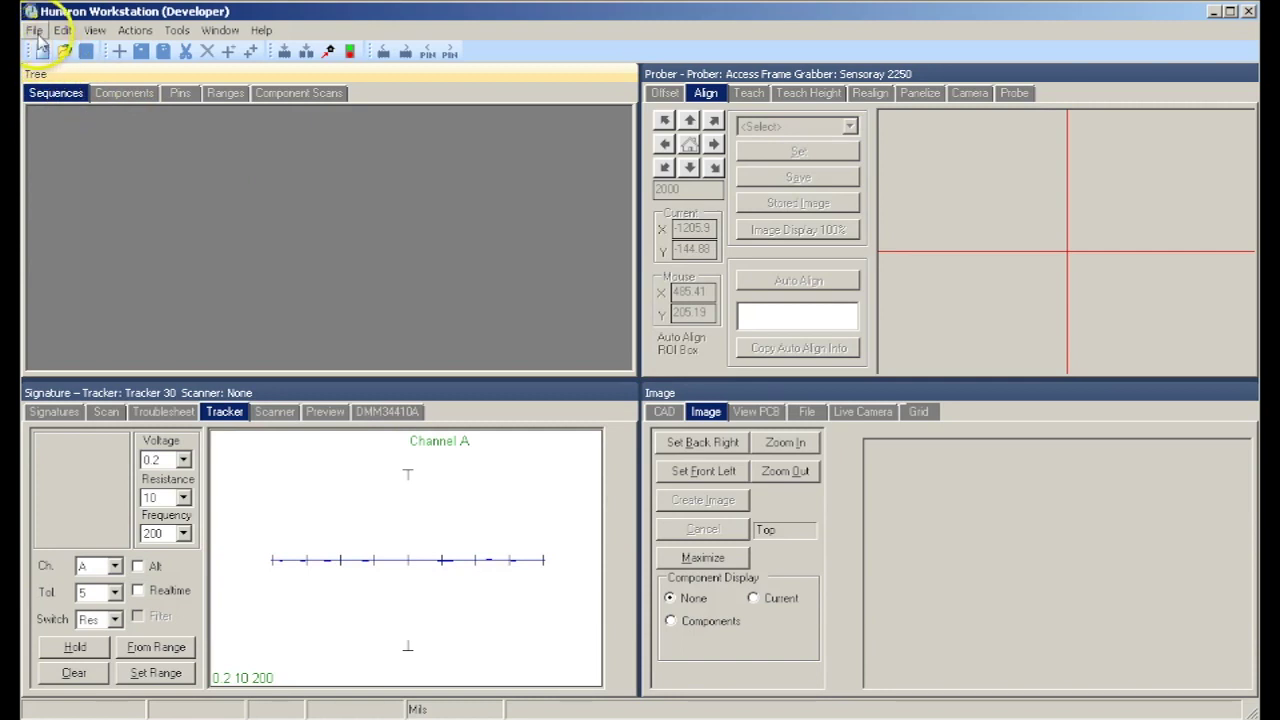
{"action": "left_click", "coordinate": [36, 31]}
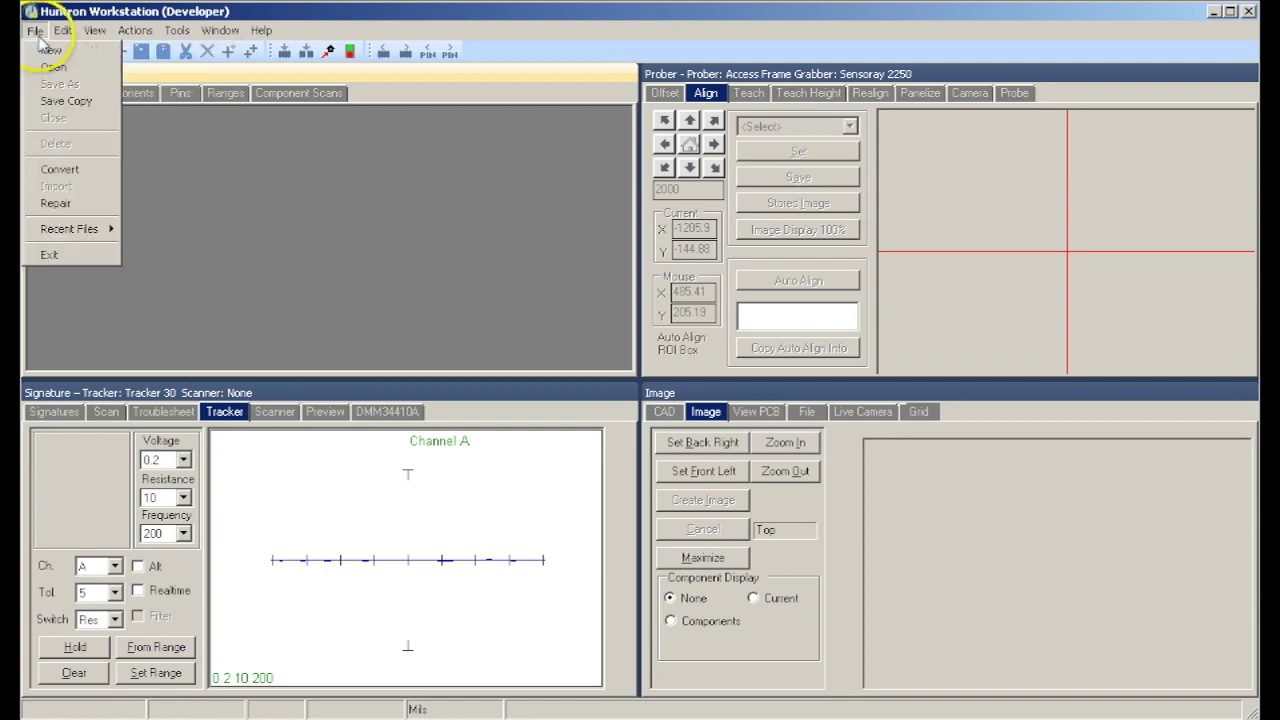
Start a new board named 'Test Board' with revision A.
{"action": "left_click", "coordinate": [46, 51]}
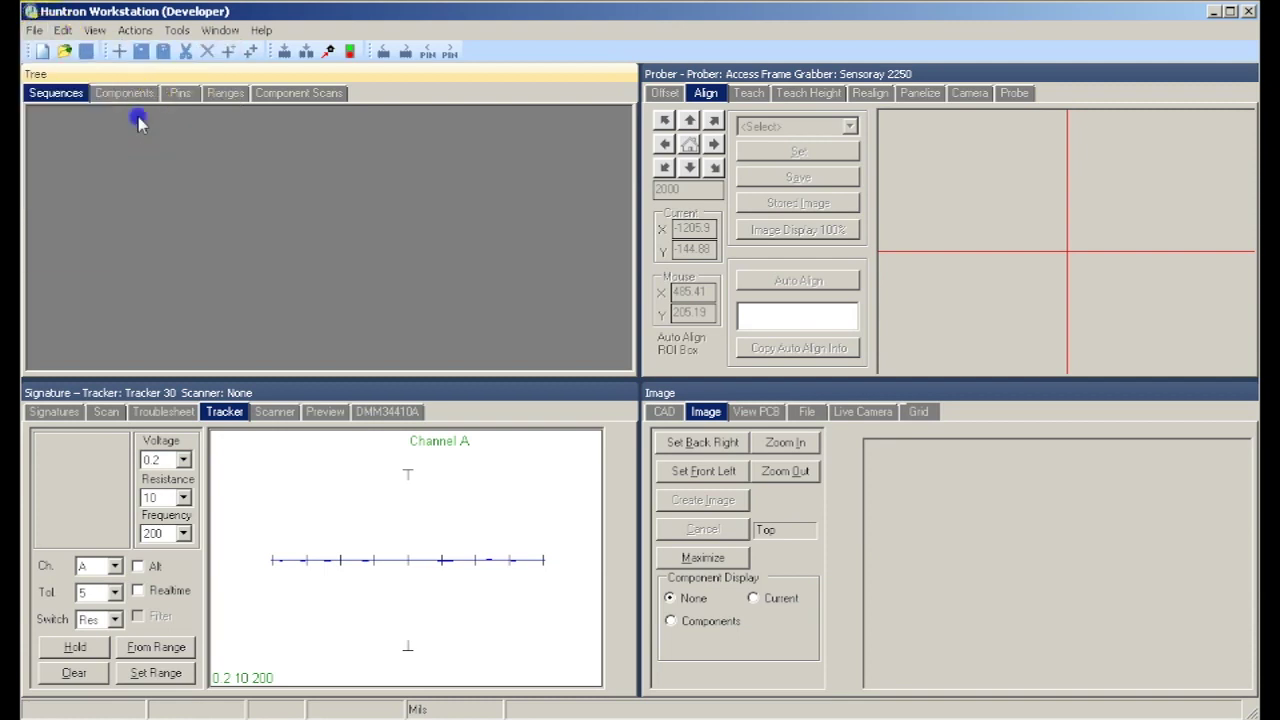
{"action": "left_click", "coordinate": [42, 54]}
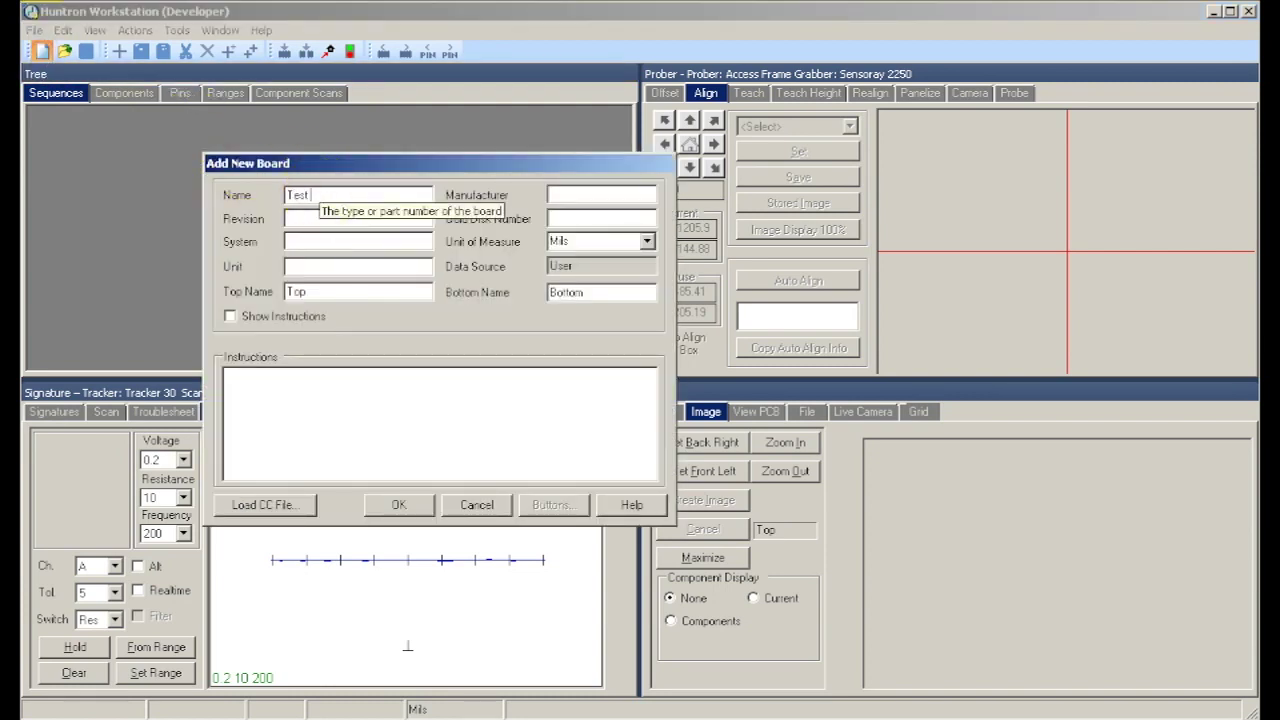
{"action": "type", "text": "Test Board"}
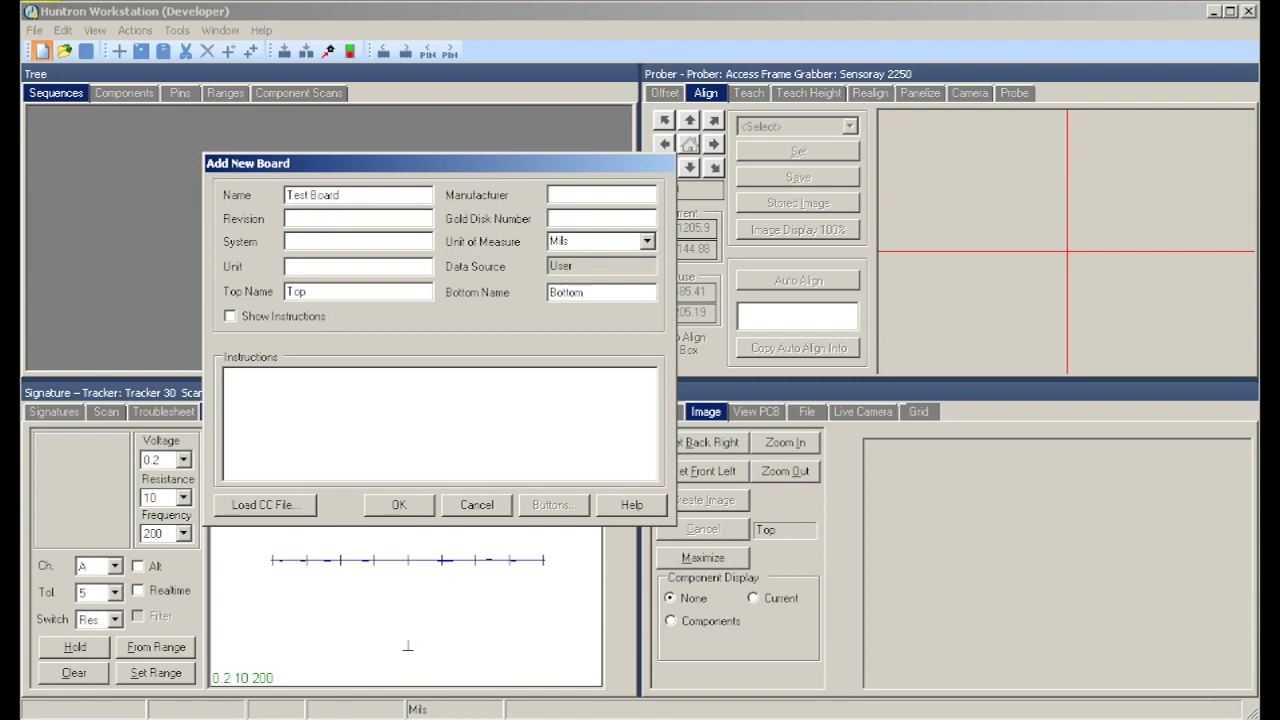
{"action": "left_click", "coordinate": [312, 219]}
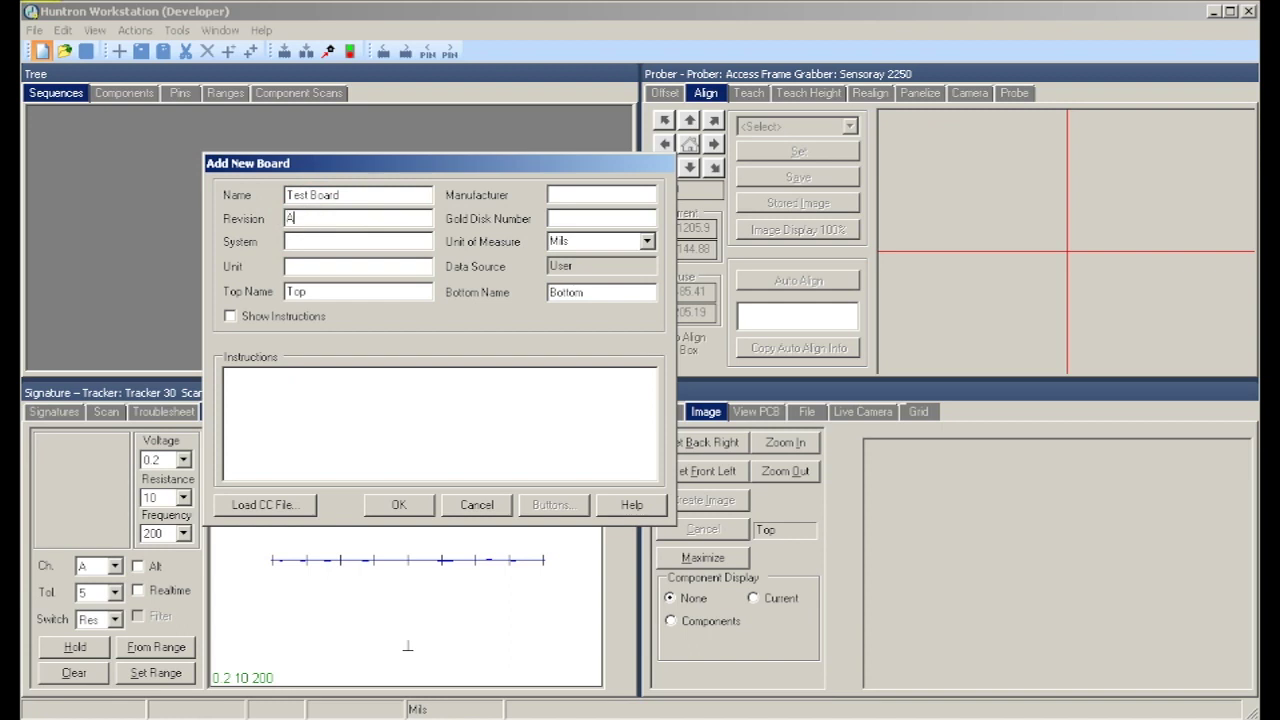
{"action": "left_click", "coordinate": [326, 243]}
{"action": "left_click", "coordinate": [334, 262]}
{"action": "left_click", "coordinate": [557, 194]}
{"action": "left_click", "coordinate": [569, 215]}
Keep the Top/Bottom side names and Mils units, then move to the board instructions.
{"action": "double_click", "coordinate": [323, 292]}
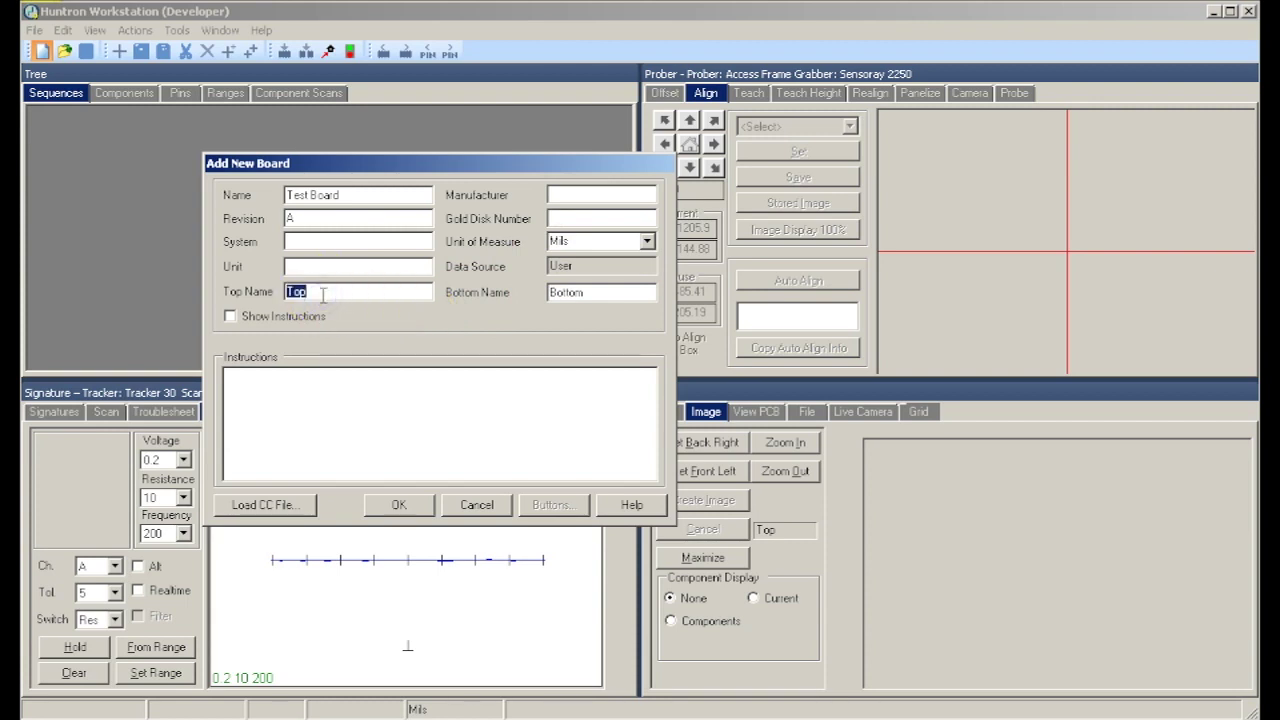
{"action": "double_click", "coordinate": [588, 292]}
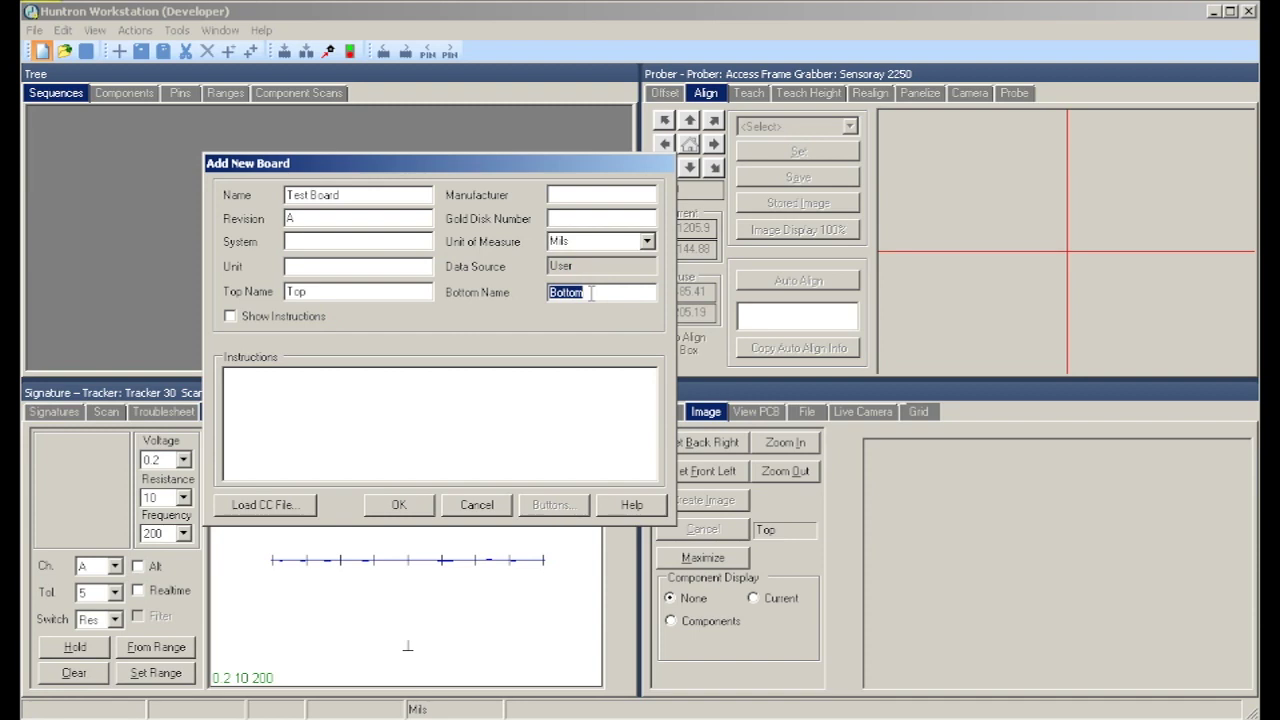
{"action": "left_click", "coordinate": [647, 241]}
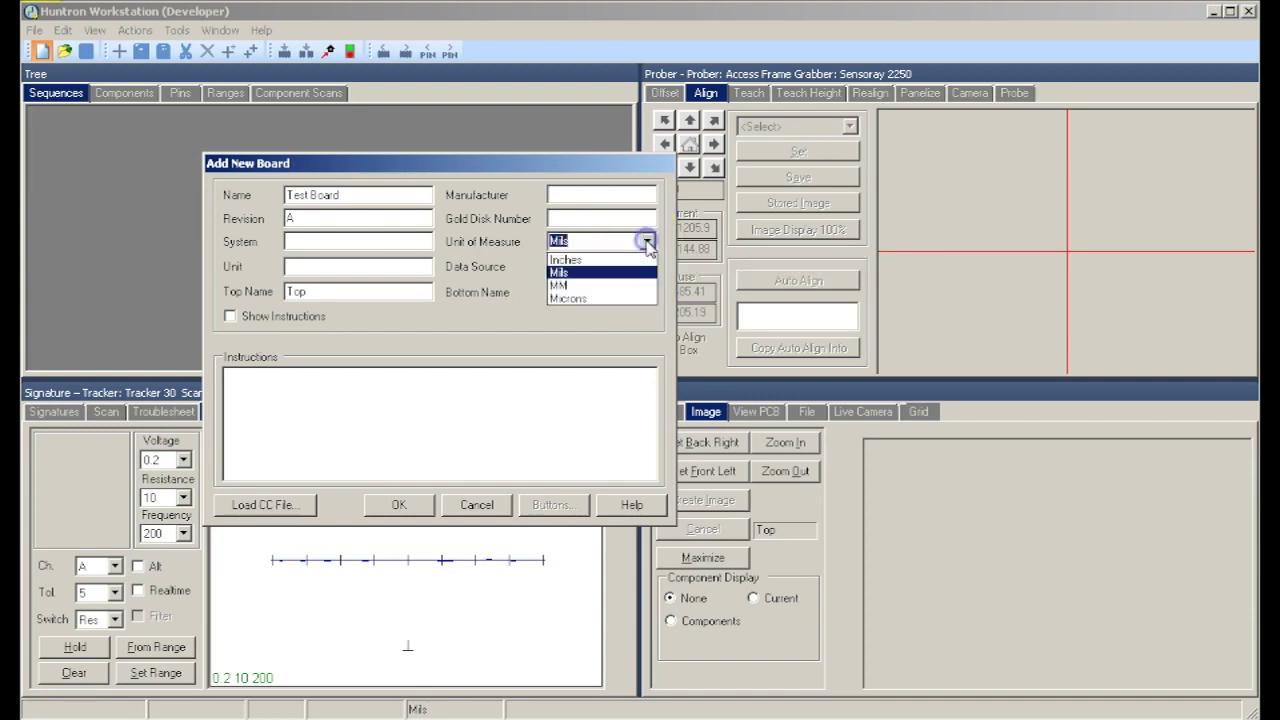
{"action": "mouse_move", "coordinate": [636, 256]}
{"action": "left_mouse_down"}
{"action": "mouse_move", "coordinate": [618, 296]}
{"action": "mouse_move", "coordinate": [618, 270]}
{"action": "left_mouse_up"}
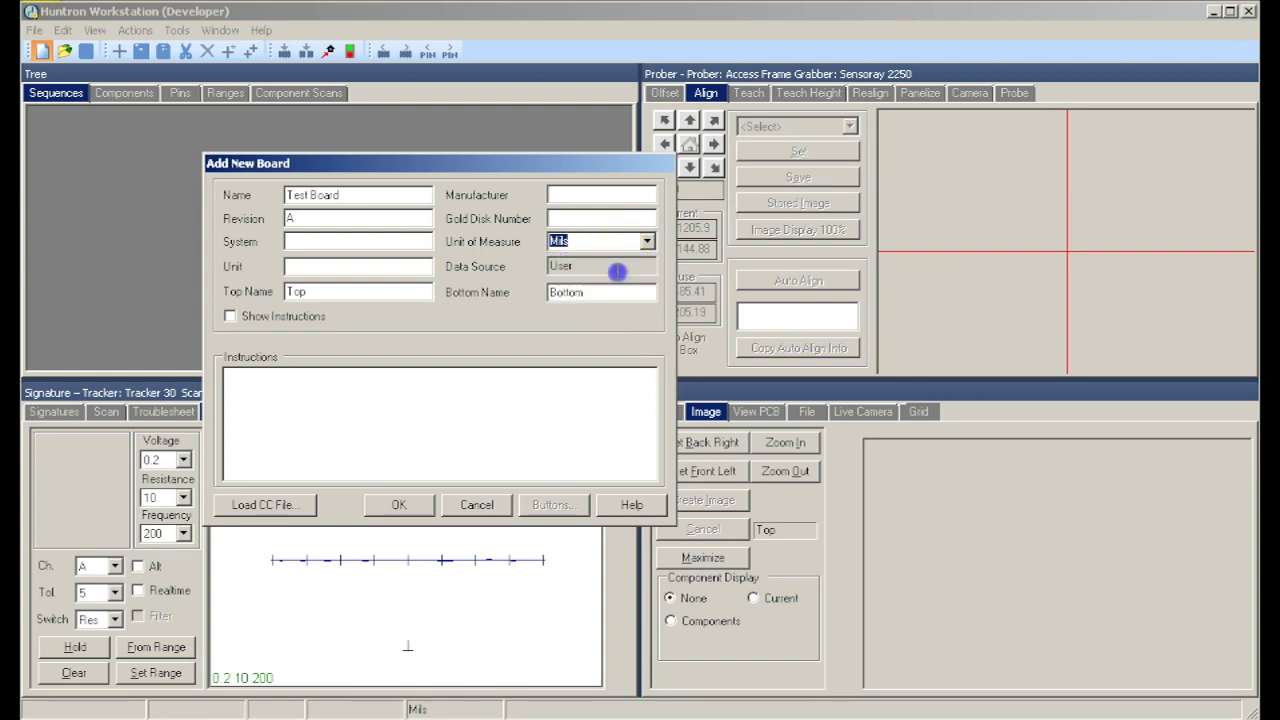
{"action": "left_click", "coordinate": [532, 403]}
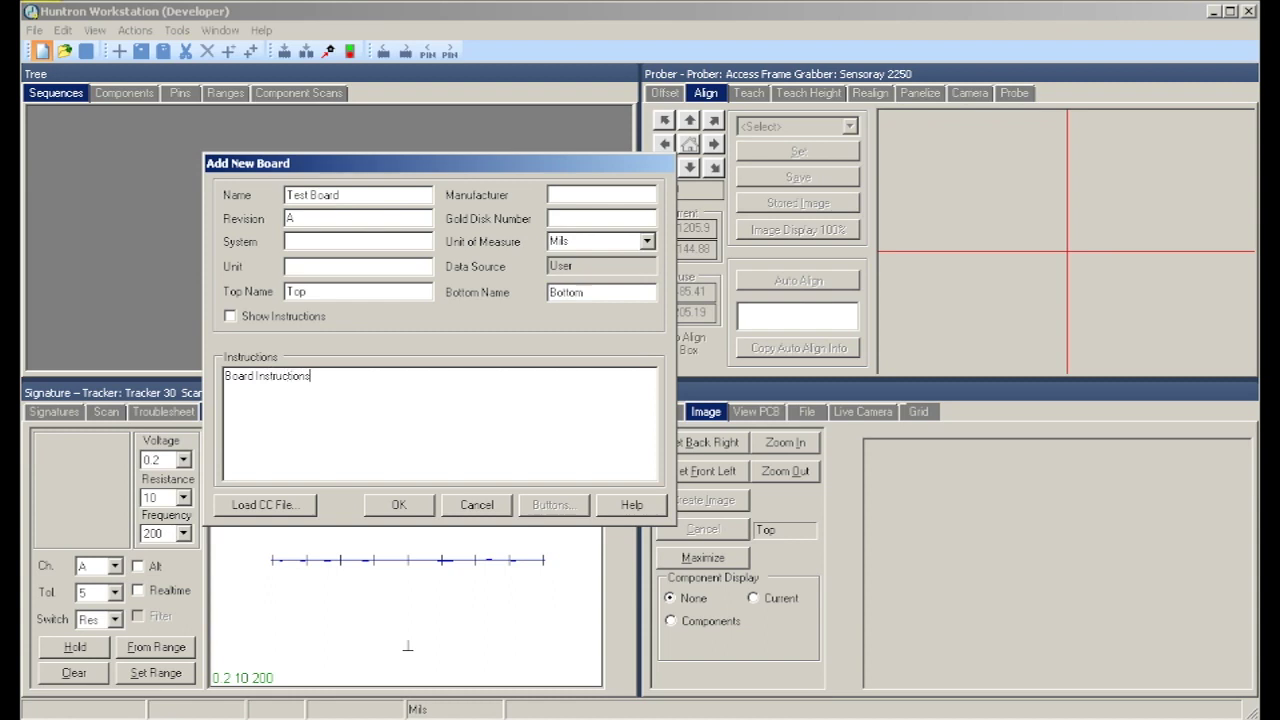
Confirm the board and save it as Test Board A.MDB, replacing the existing file.
{"action": "left_click", "coordinate": [398, 505]}
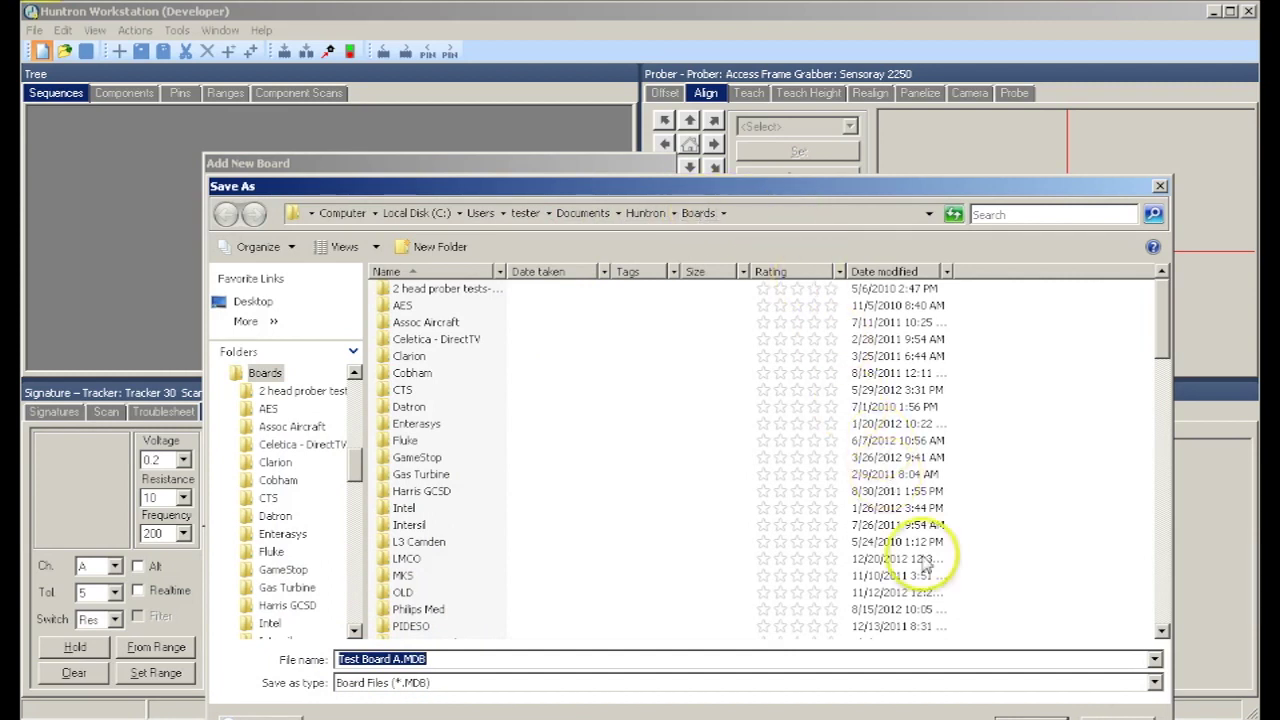
{"action": "left_click", "coordinate": [1000, 715]}
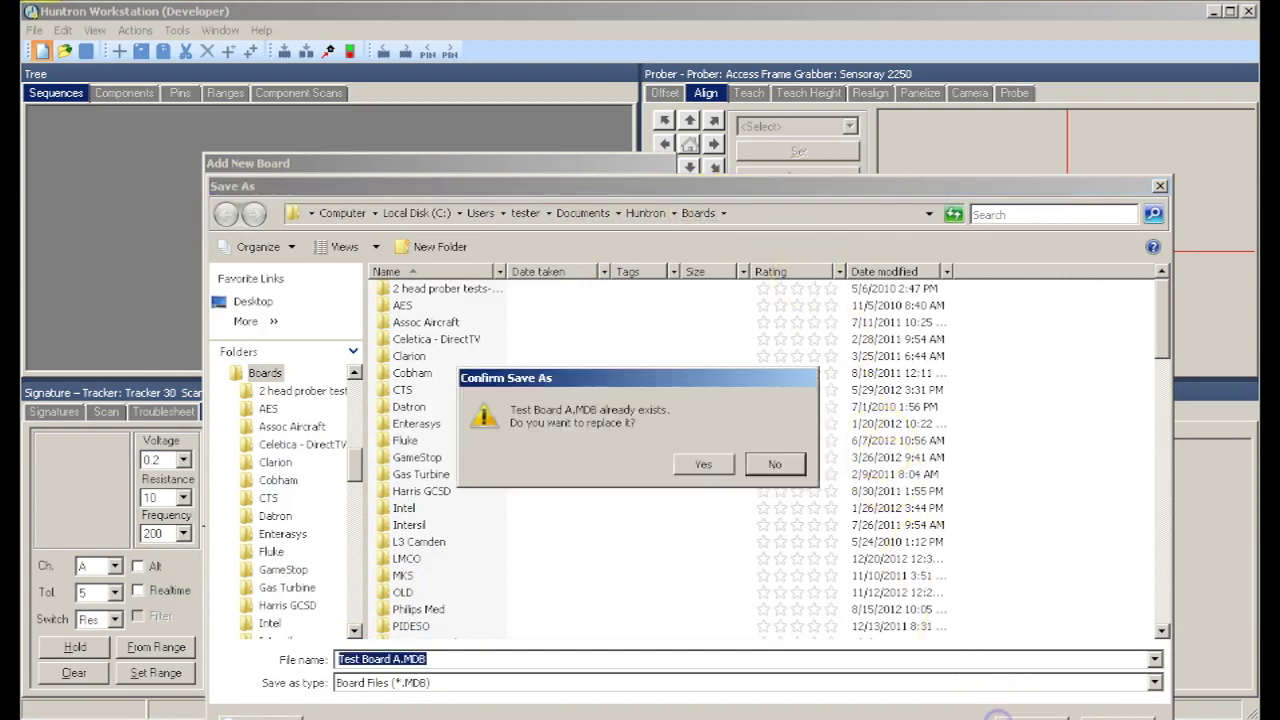
{"action": "left_click", "coordinate": [704, 465]}
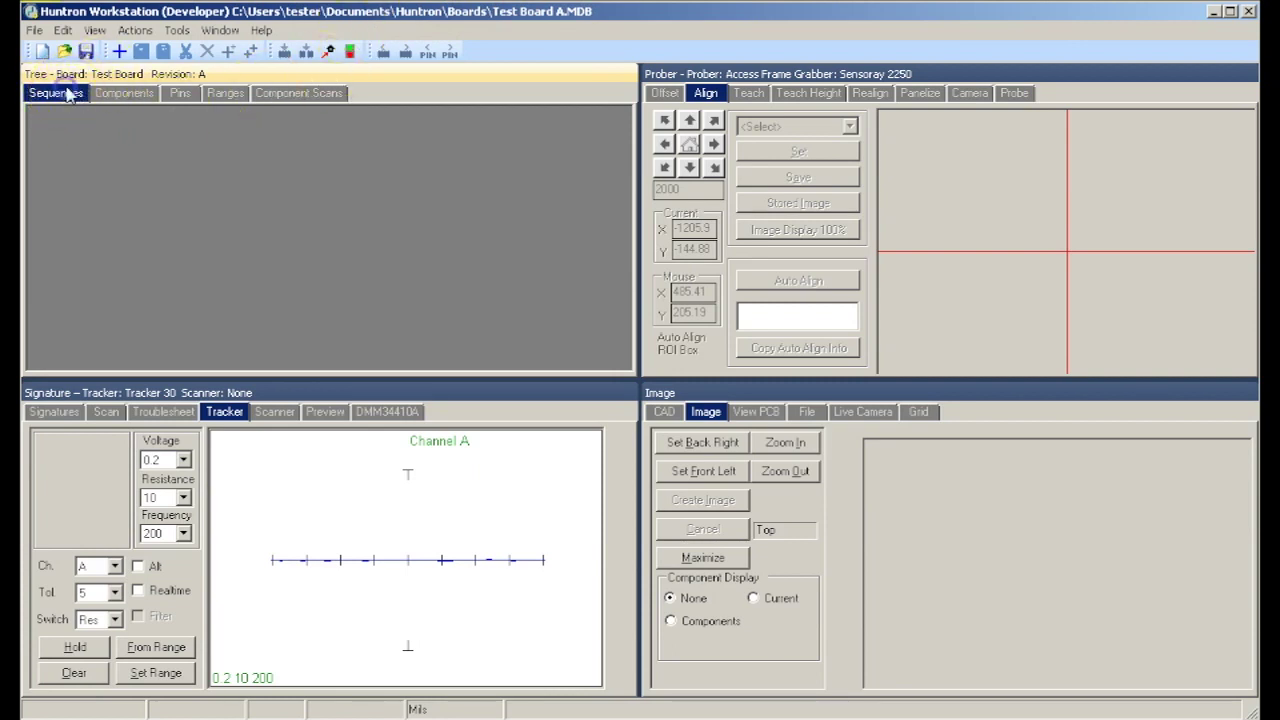
{"action": "left_click", "coordinate": [62, 30]}
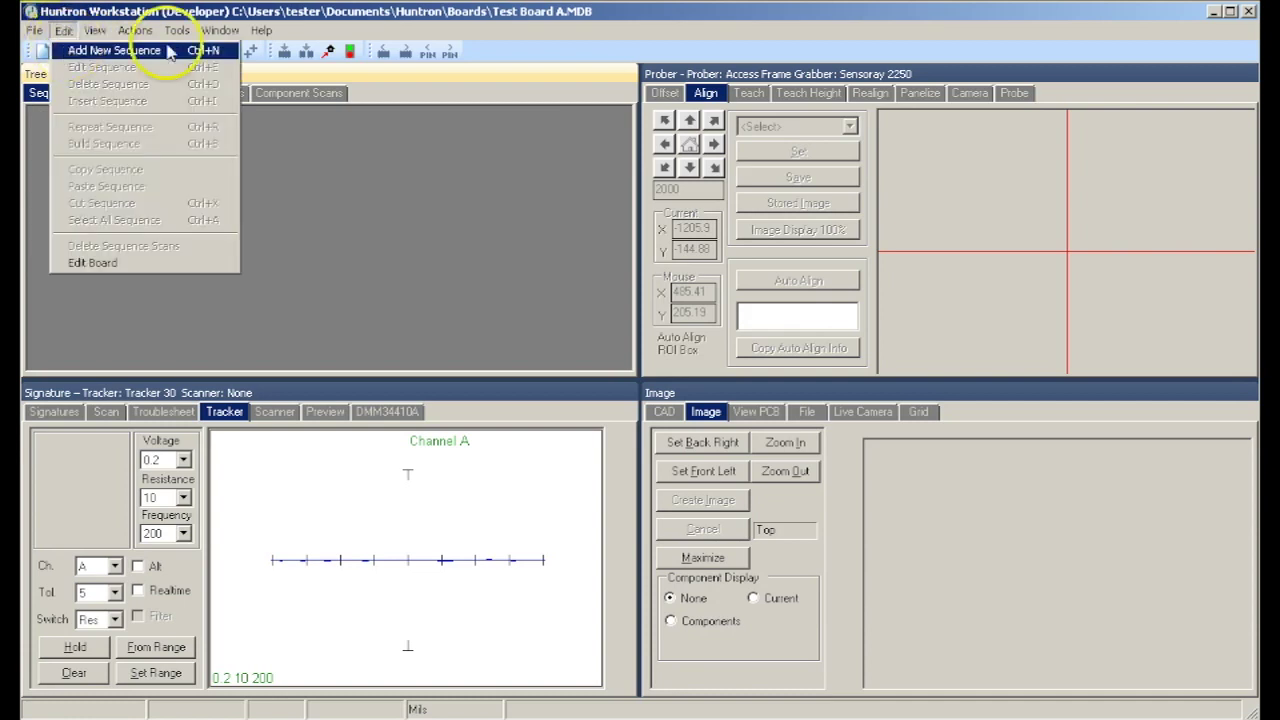
Add 'Test Sequence' in the Middle slot with sequence instructions and confirm it.
{"action": "left_click", "coordinate": [263, 120]}
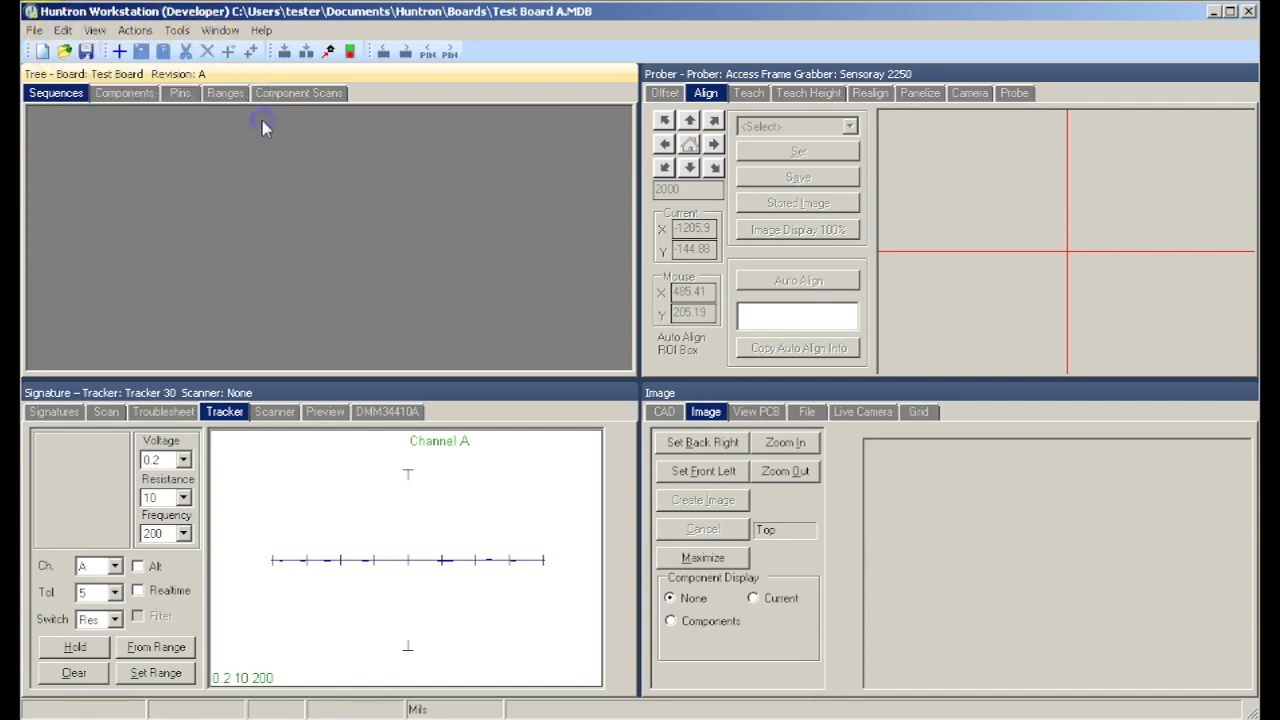
{"action": "left_click", "coordinate": [119, 55]}
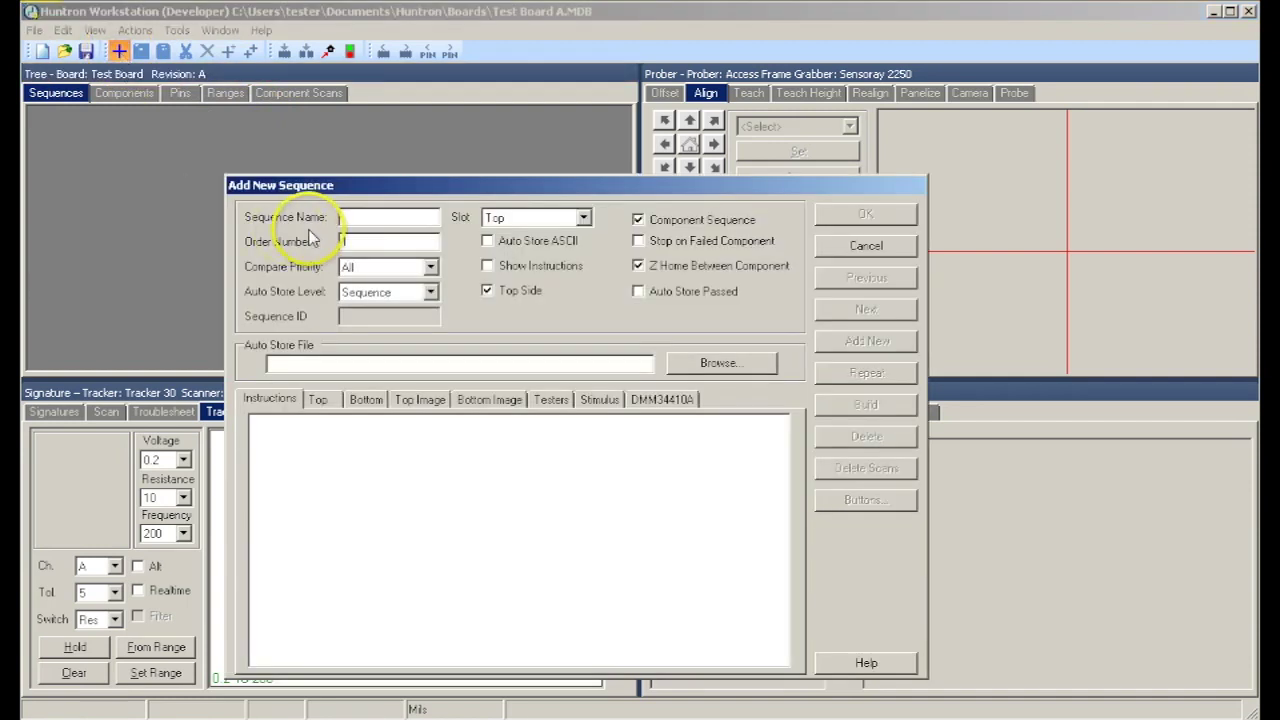
{"action": "type", "text": "Test Sequence"}
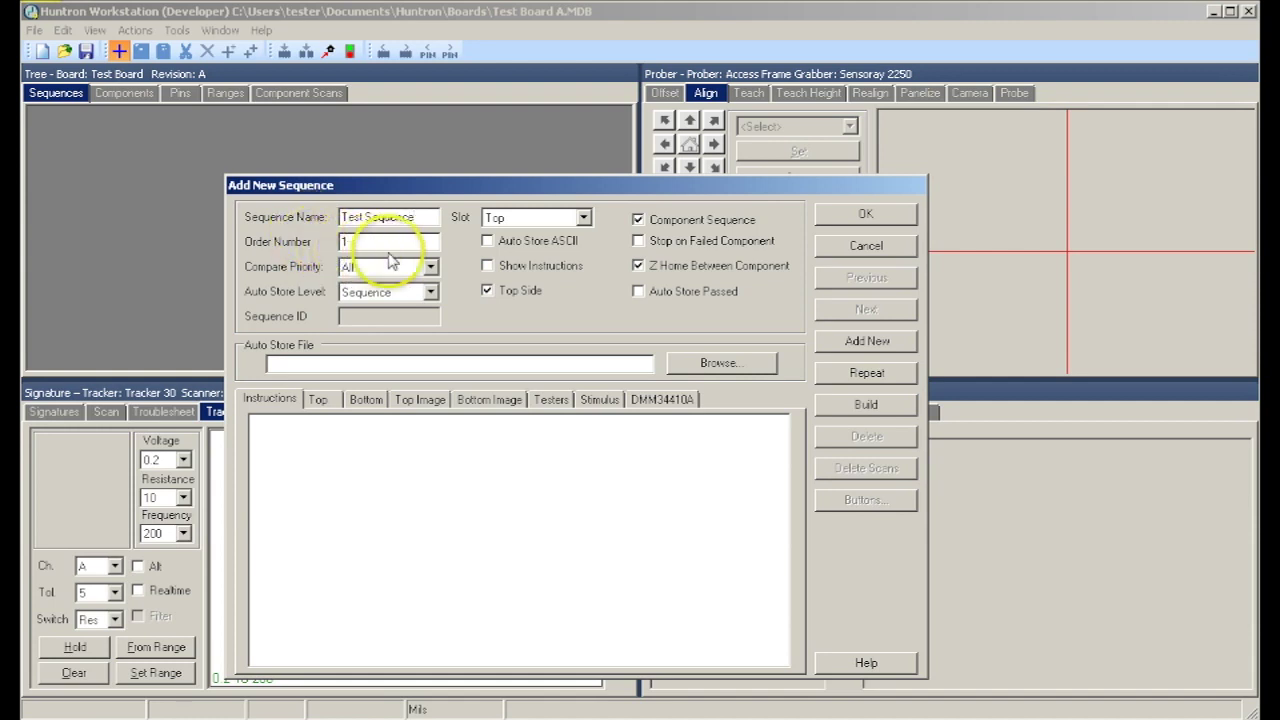
{"action": "left_click", "coordinate": [583, 217]}
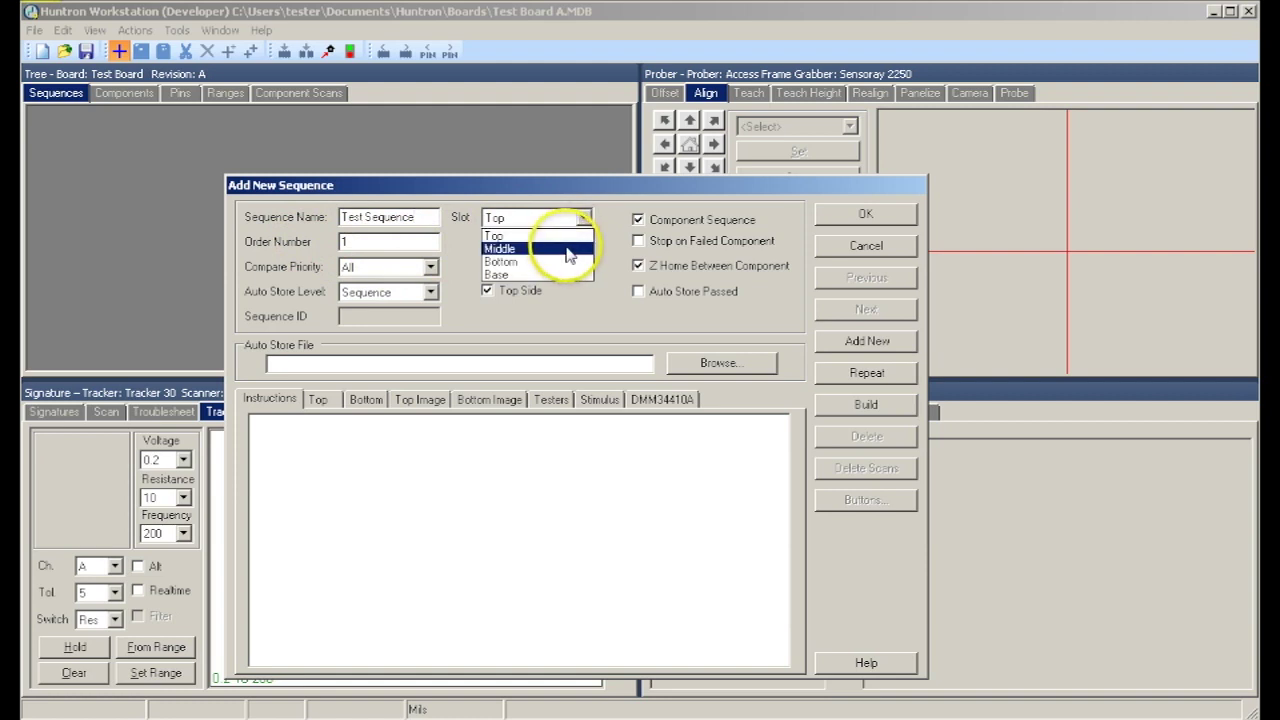
{"action": "left_click", "coordinate": [567, 254]}
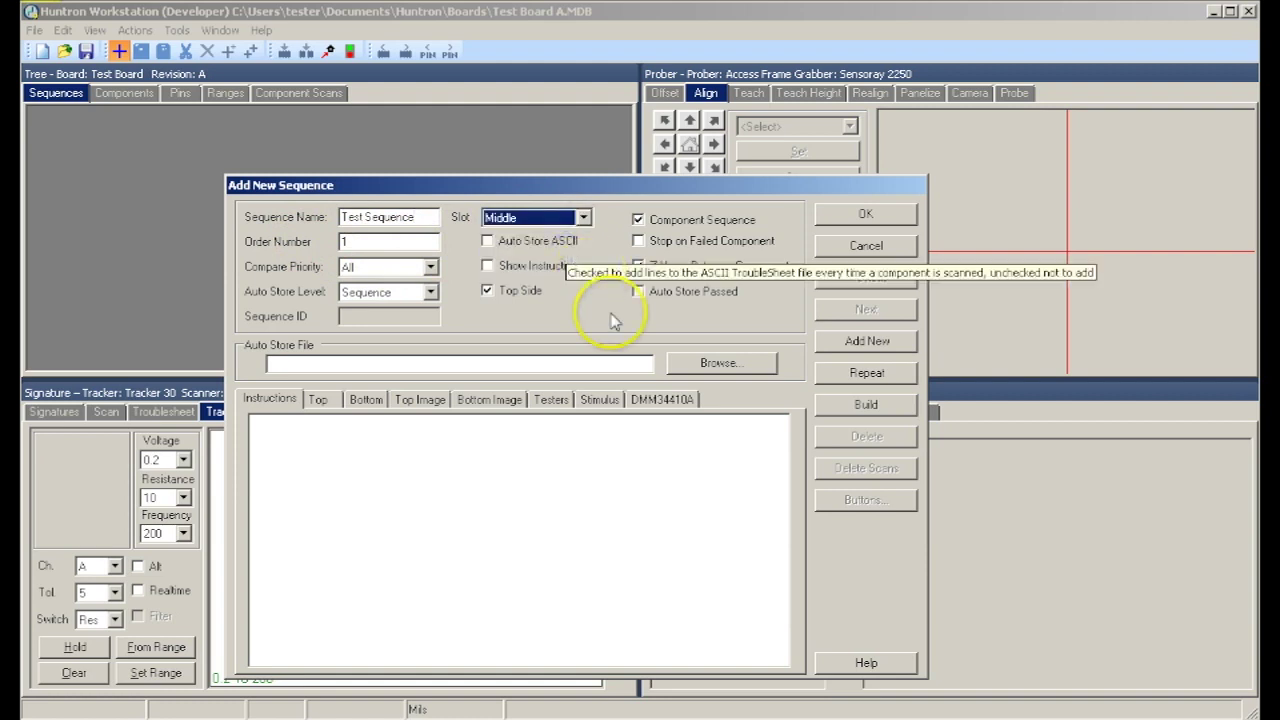
{"action": "left_click", "coordinate": [474, 478]}
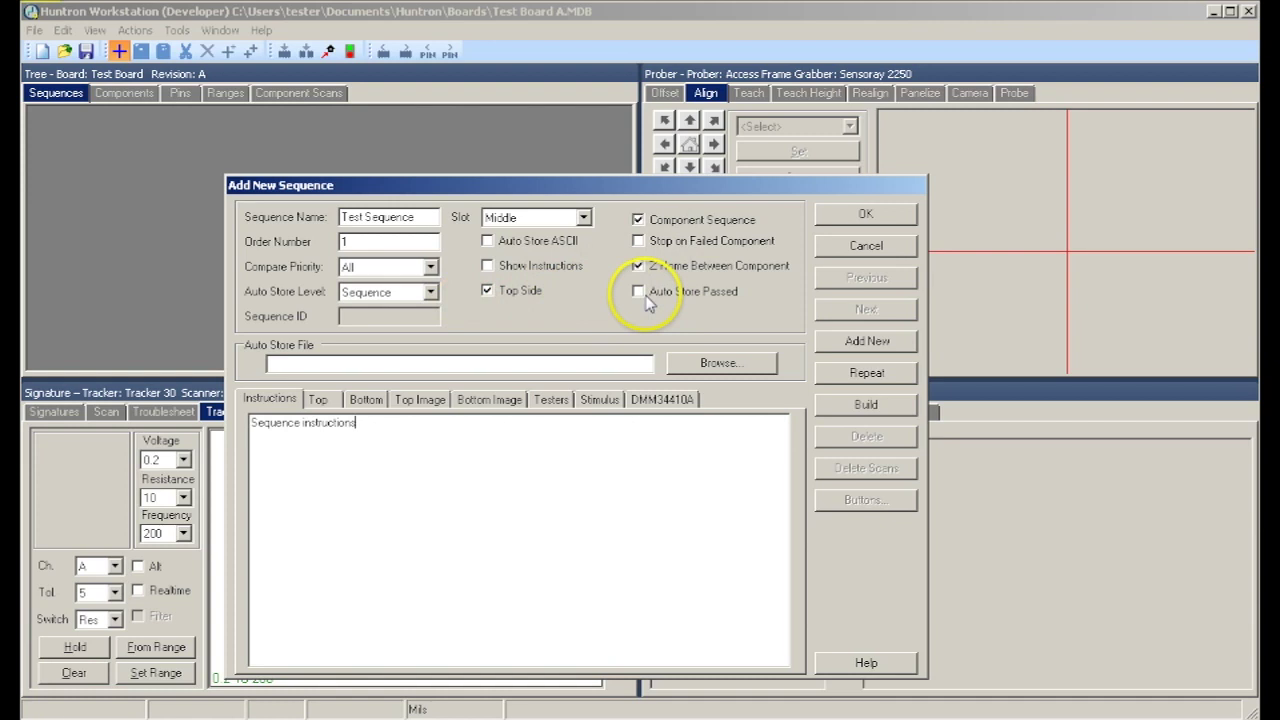
{"action": "left_click", "coordinate": [865, 216]}
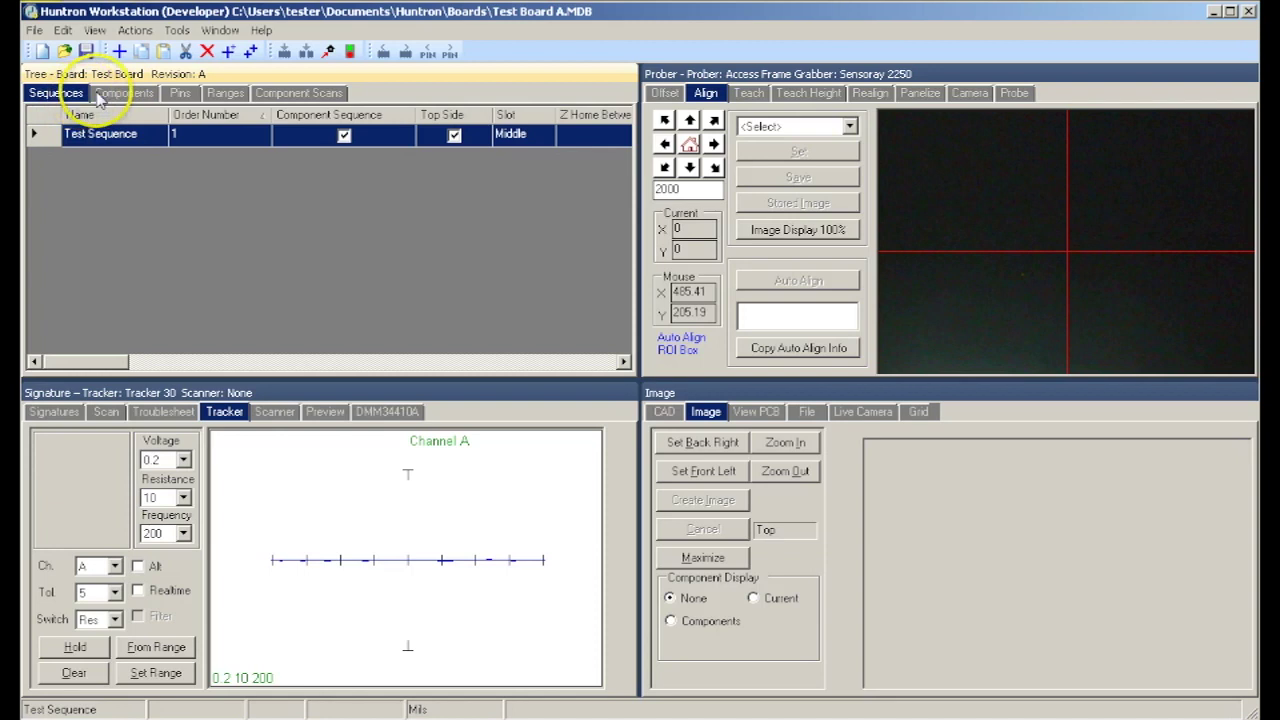
Add a new component named U1 from the Components tab.
{"action": "left_click", "coordinate": [124, 93]}
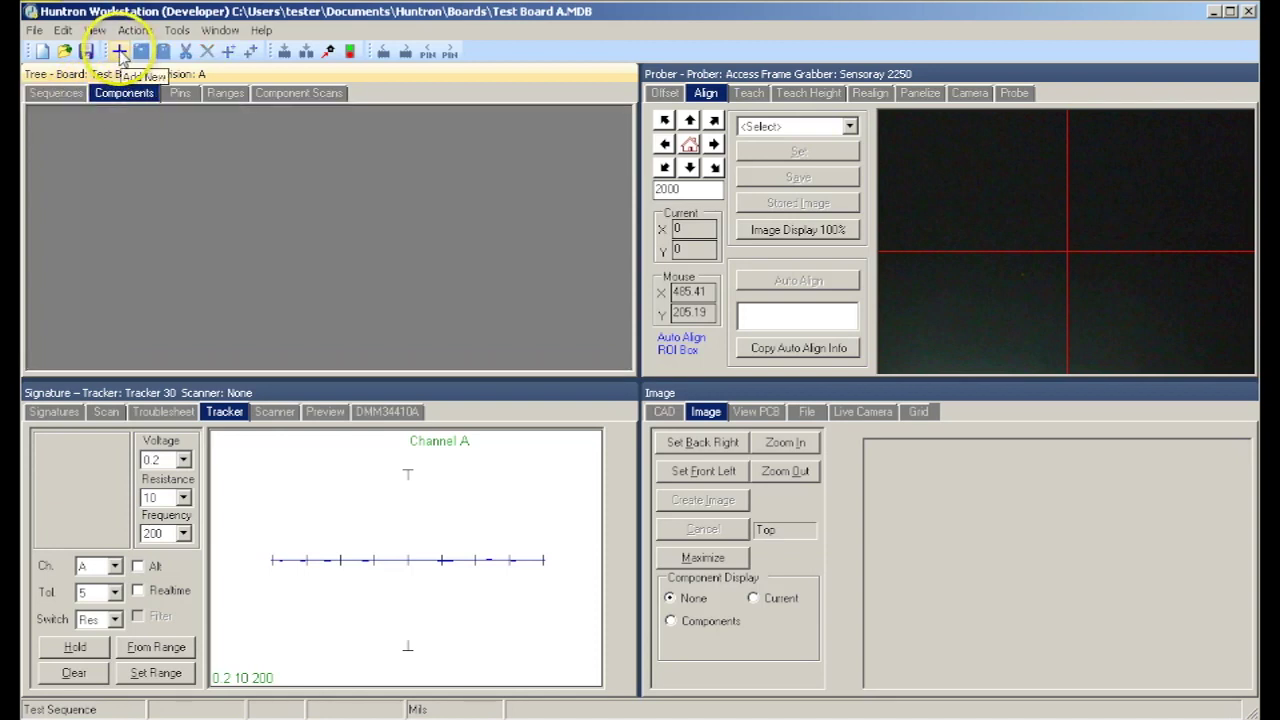
{"action": "left_click", "coordinate": [119, 52]}
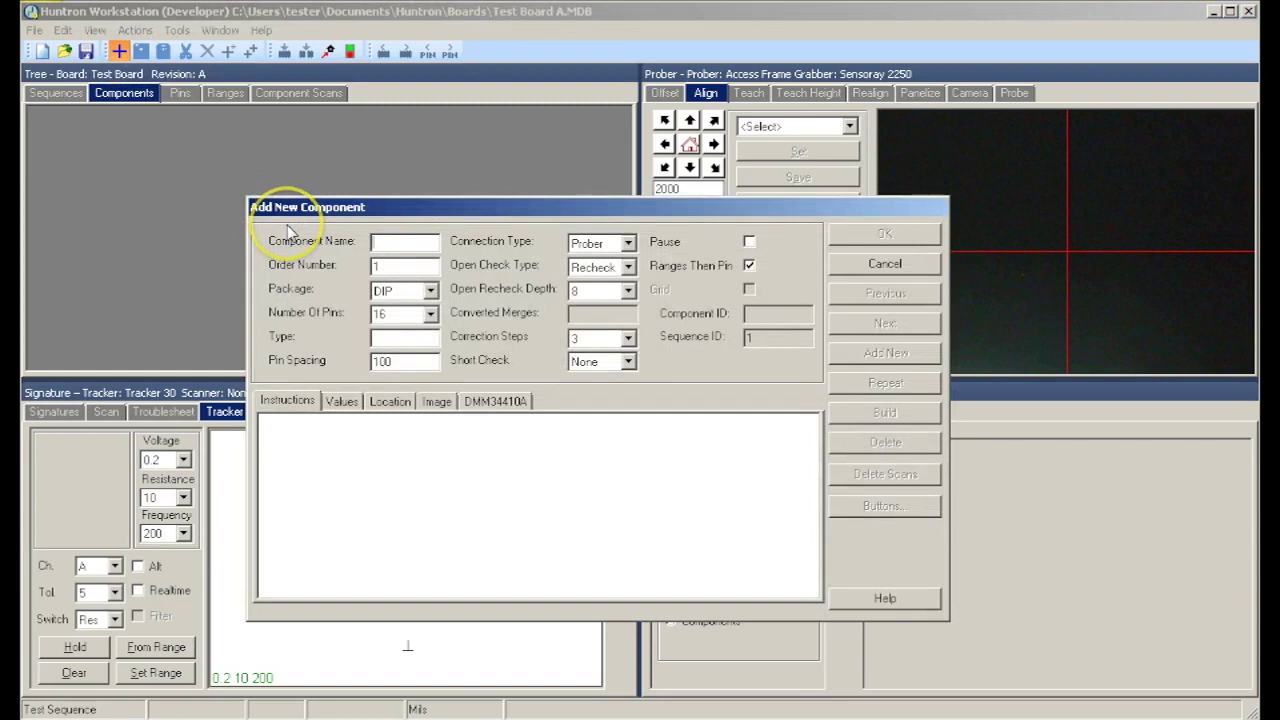
{"action": "type", "text": "U1"}
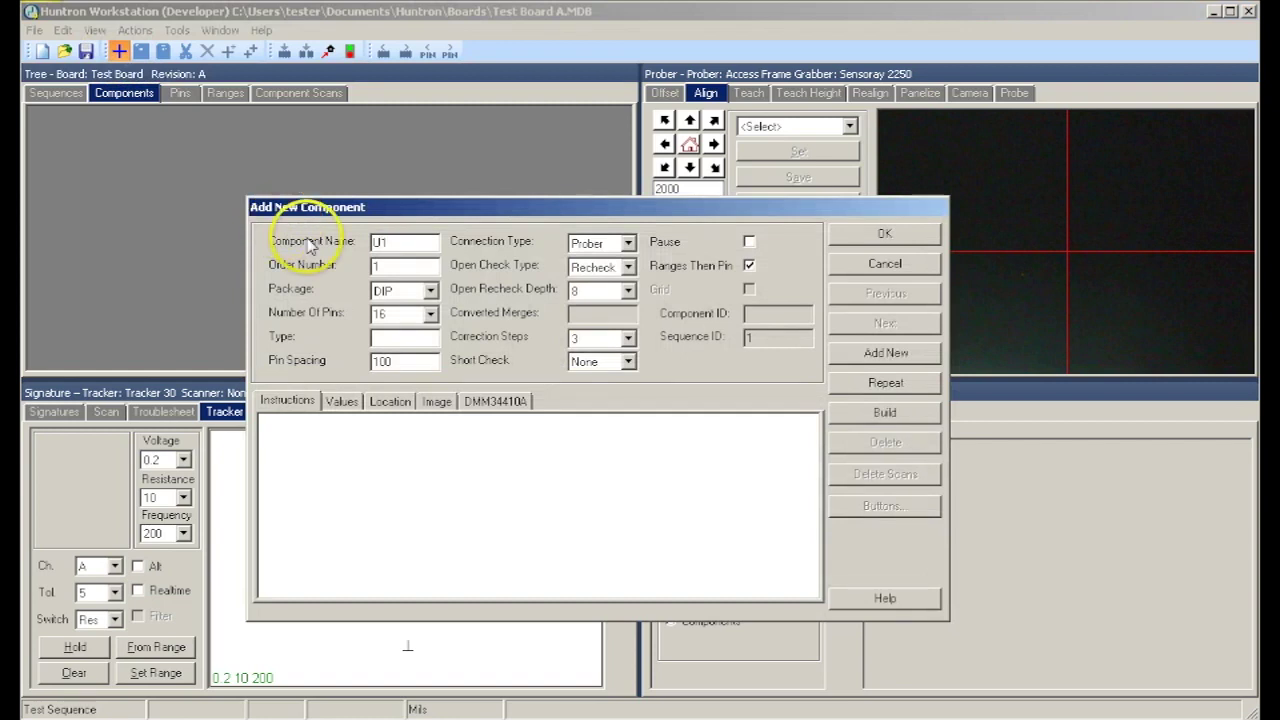
Keep U1's package as DIP, 16 pins, and Prober connection type.
{"action": "left_click", "coordinate": [431, 291]}
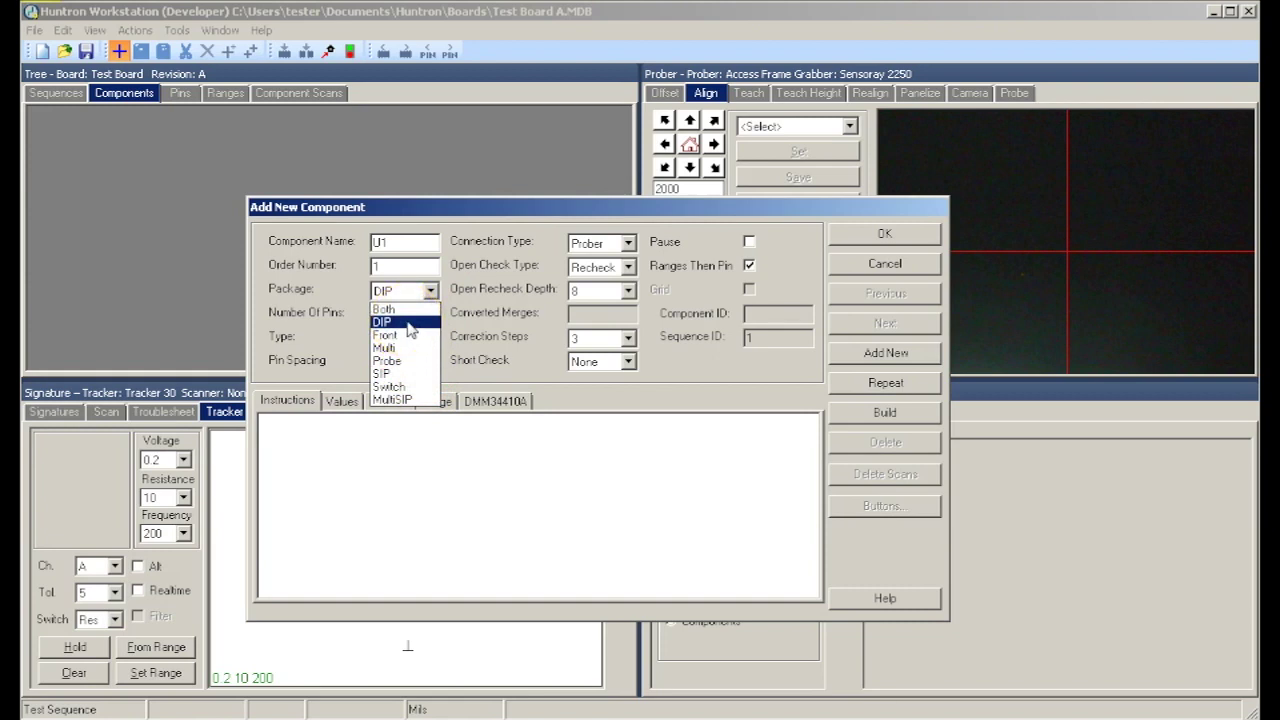
{"action": "left_click", "coordinate": [407, 321]}
{"action": "left_click", "coordinate": [430, 314]}
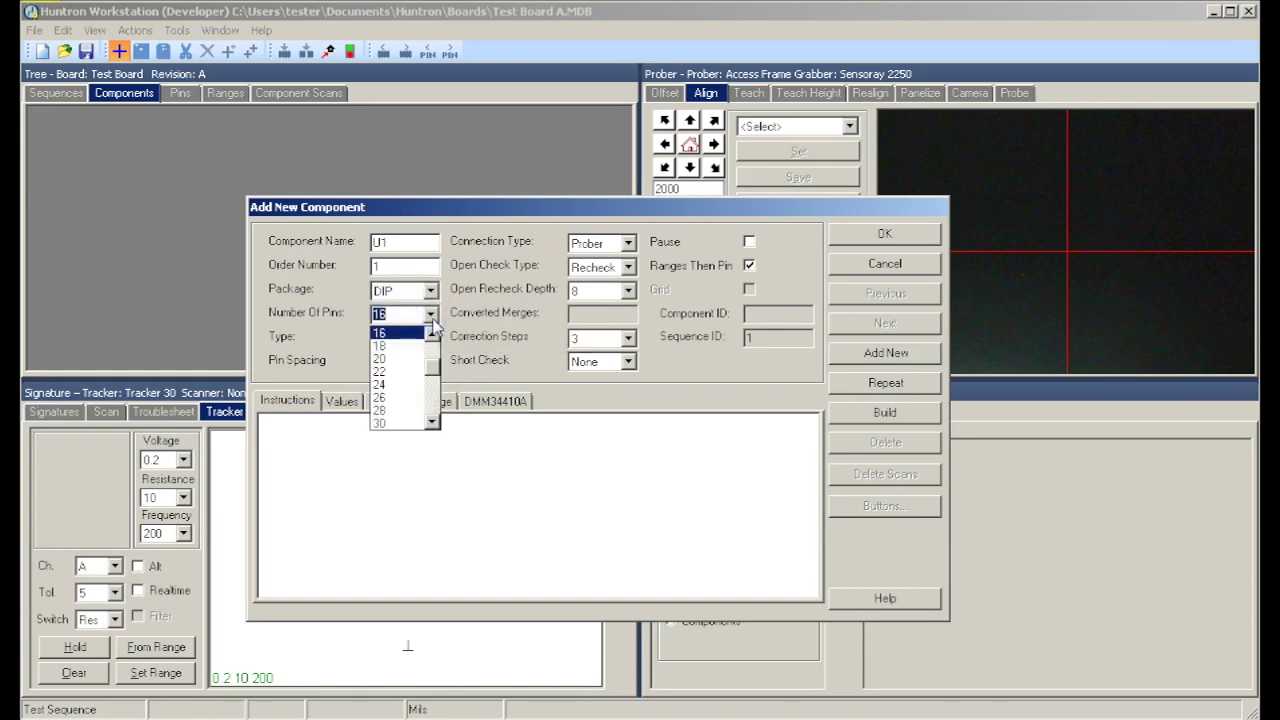
{"action": "left_click", "coordinate": [380, 334]}
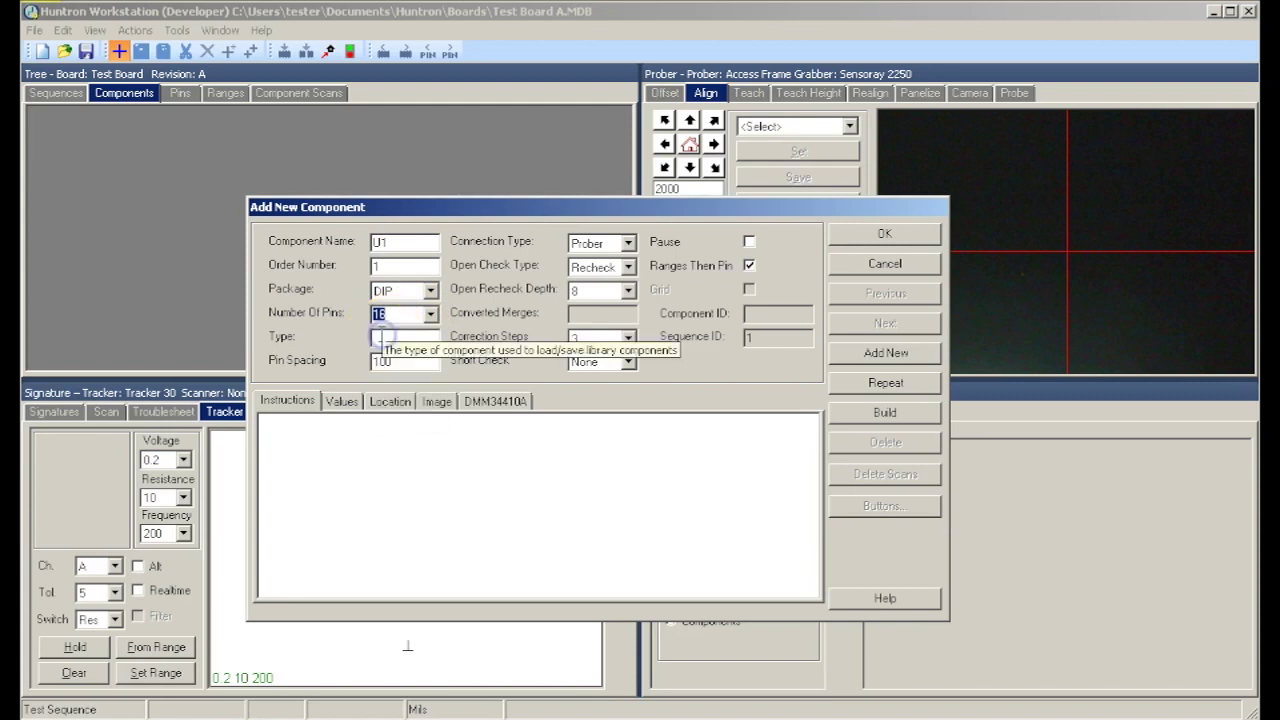
{"action": "left_click", "coordinate": [628, 244]}
{"action": "left_click", "coordinate": [616, 262]}
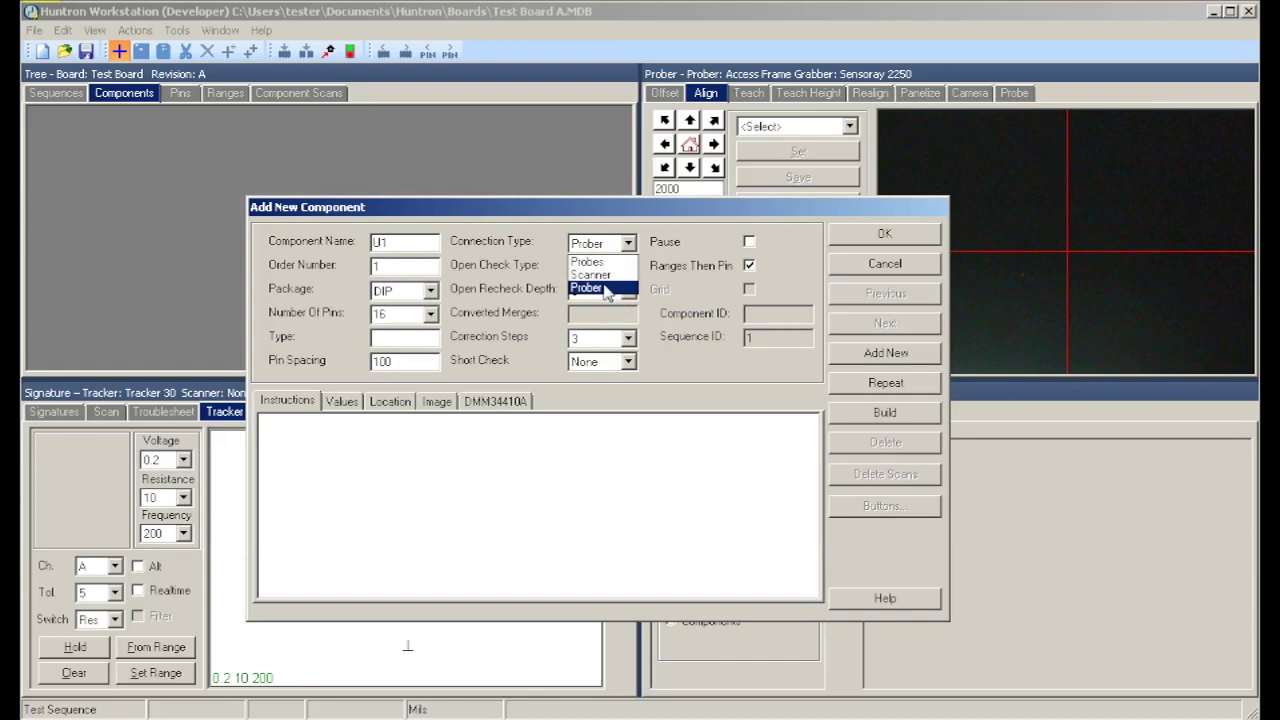
{"action": "left_click", "coordinate": [598, 288]}
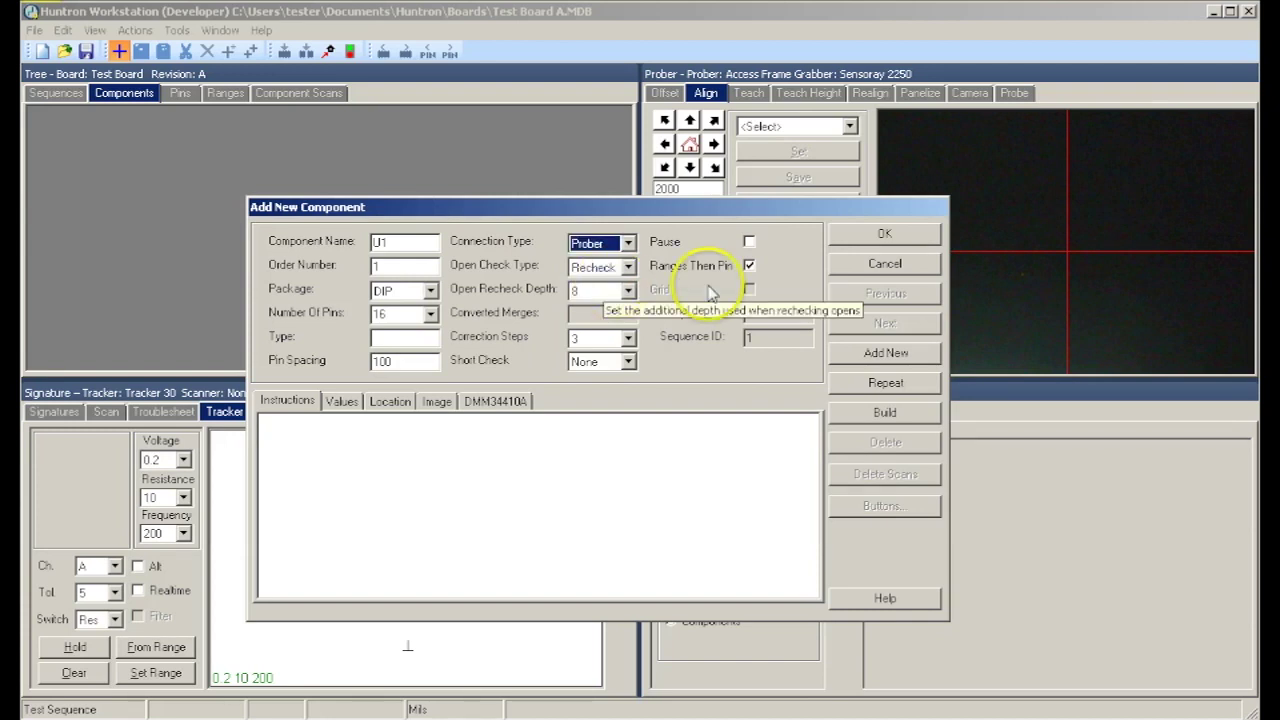
{"action": "left_click", "coordinate": [277, 406]}
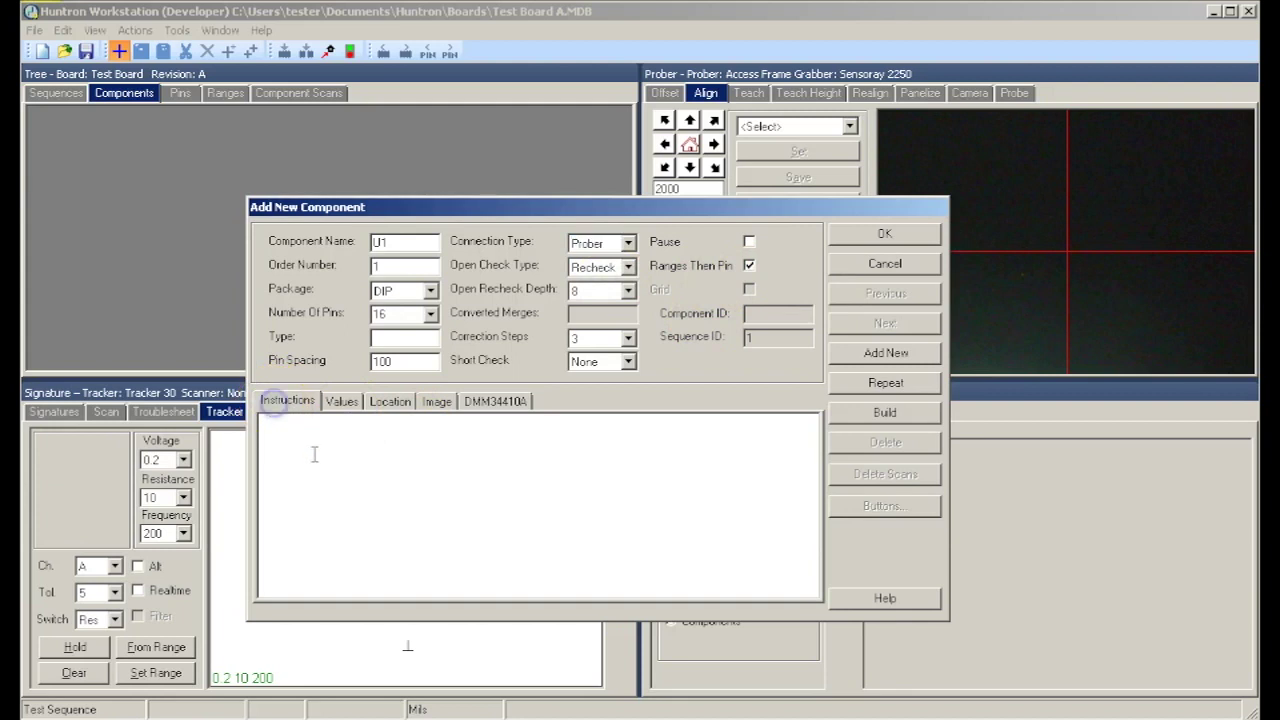
Write U1's component instructions, check the Values tab, and save U1.
{"action": "left_click", "coordinate": [292, 441]}
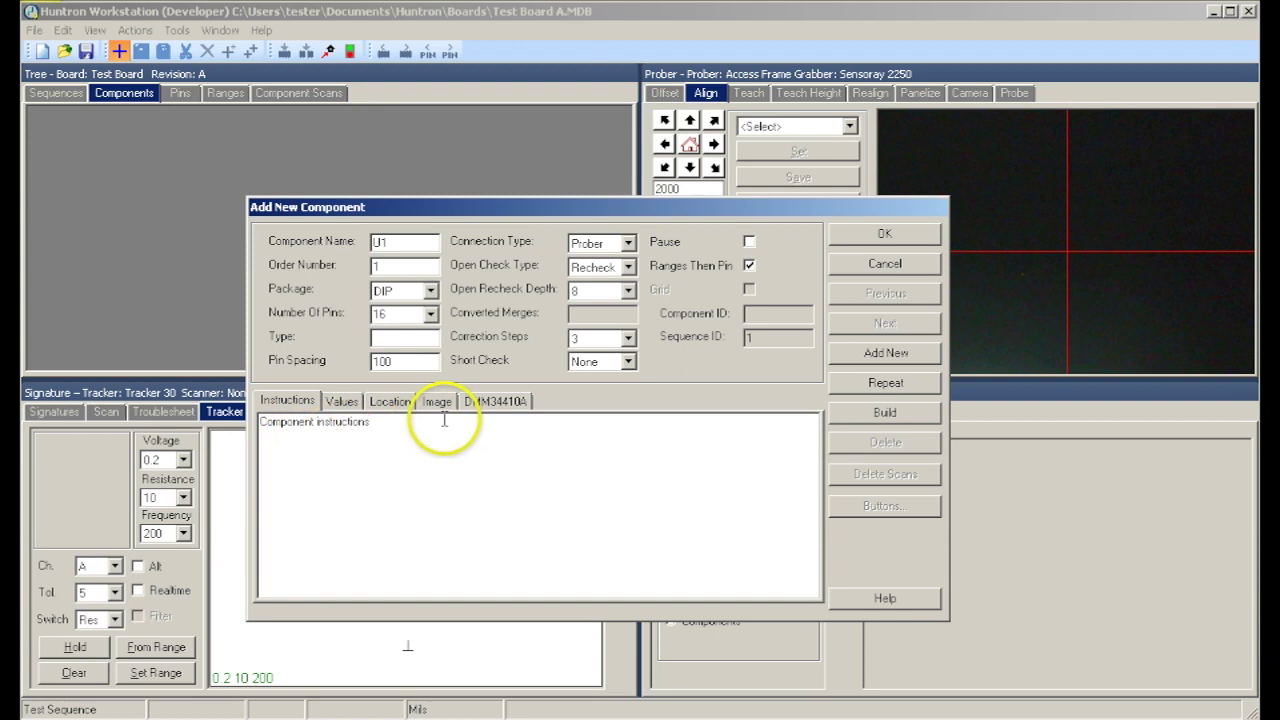
{"action": "left_click", "coordinate": [341, 400]}
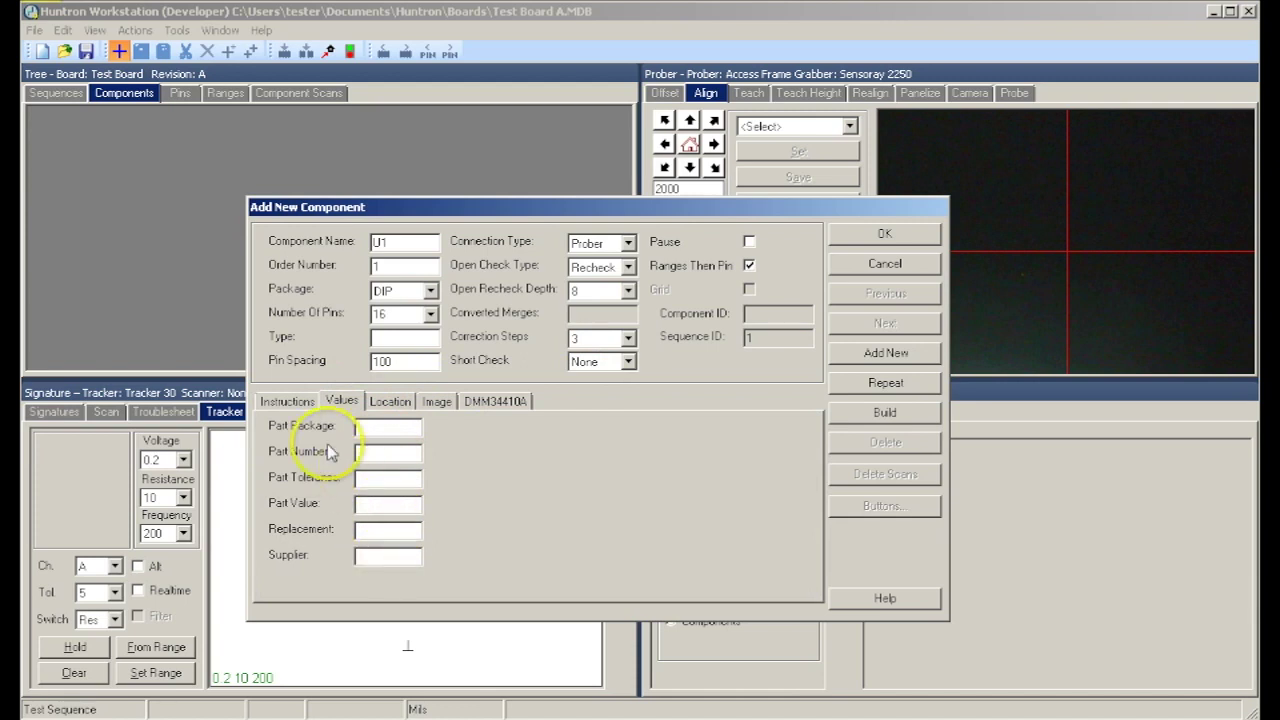
{"action": "left_click", "coordinate": [292, 402]}
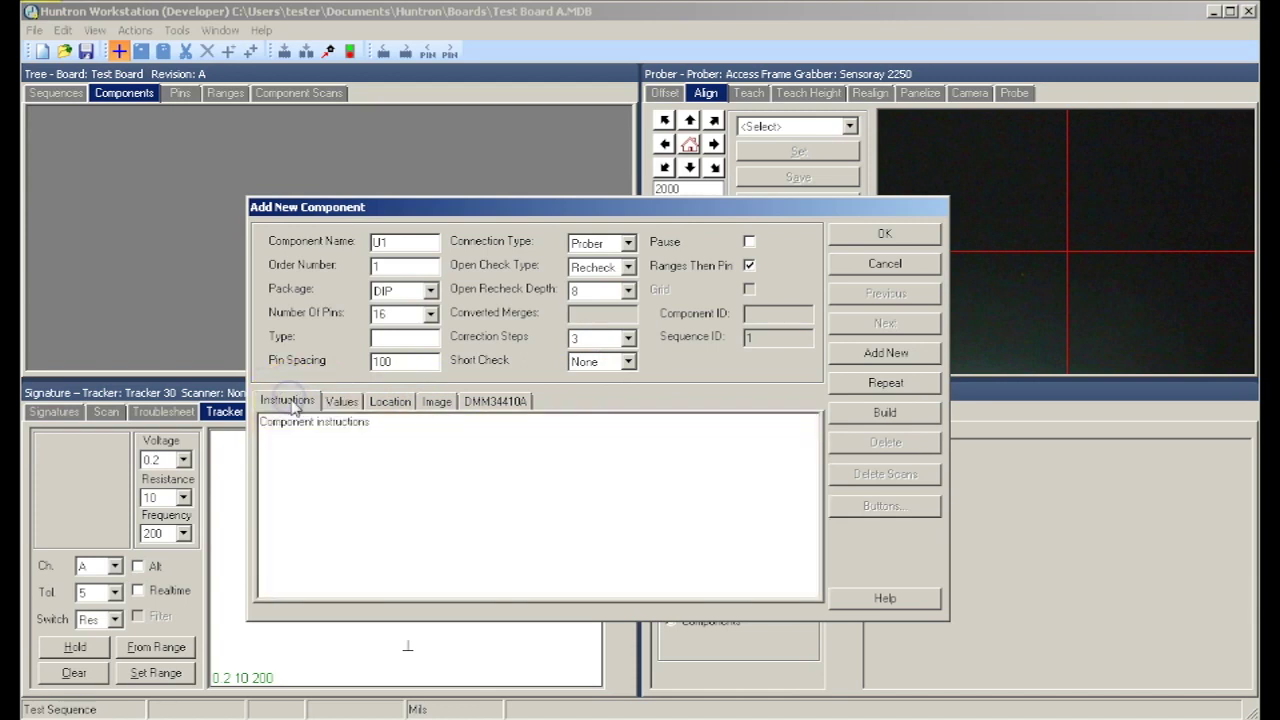
{"action": "left_click", "coordinate": [890, 234]}
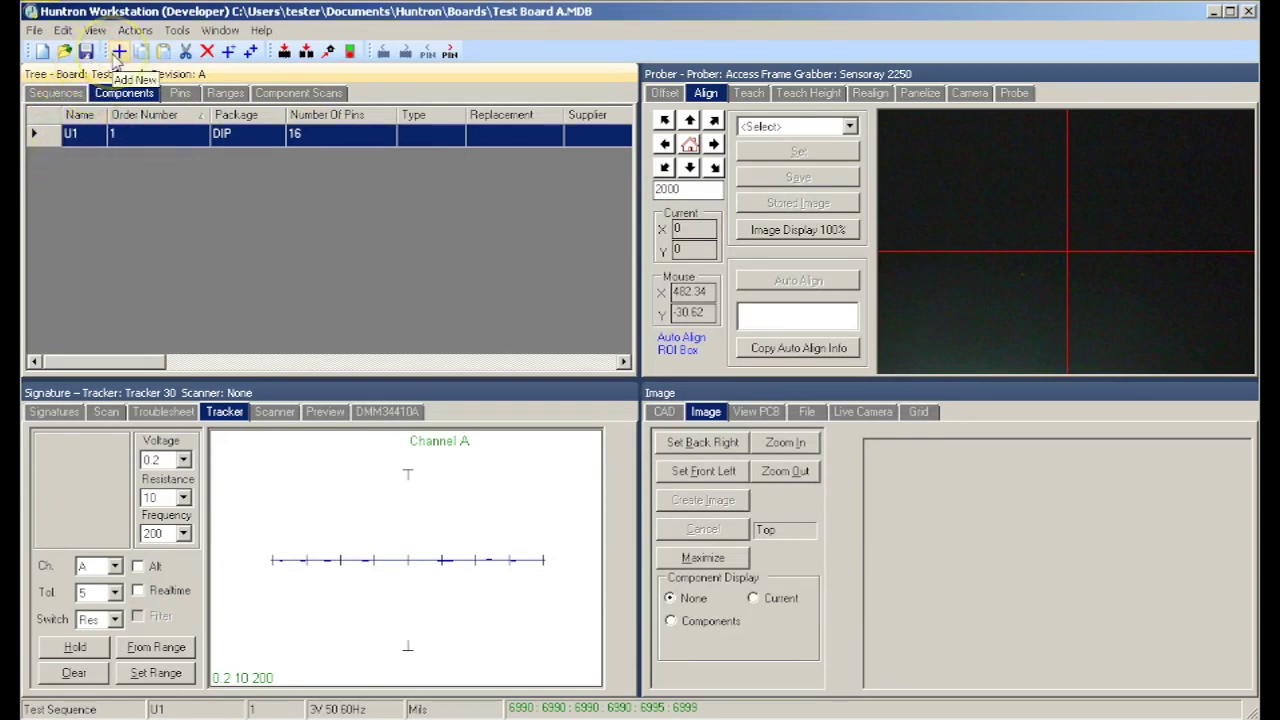
Build U2 from U1, then repeat U2 to add a third DIP 16-pin component.
{"action": "right_click", "coordinate": [52, 139]}
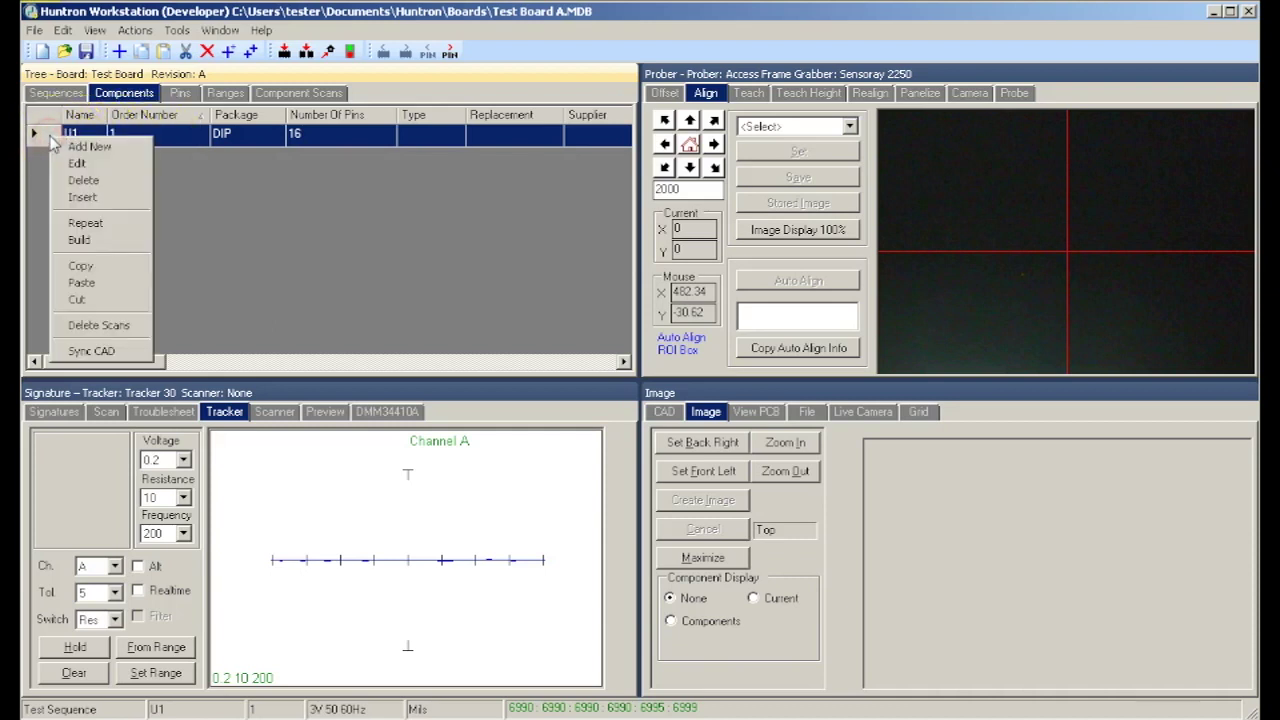
{"action": "left_click", "coordinate": [84, 241]}
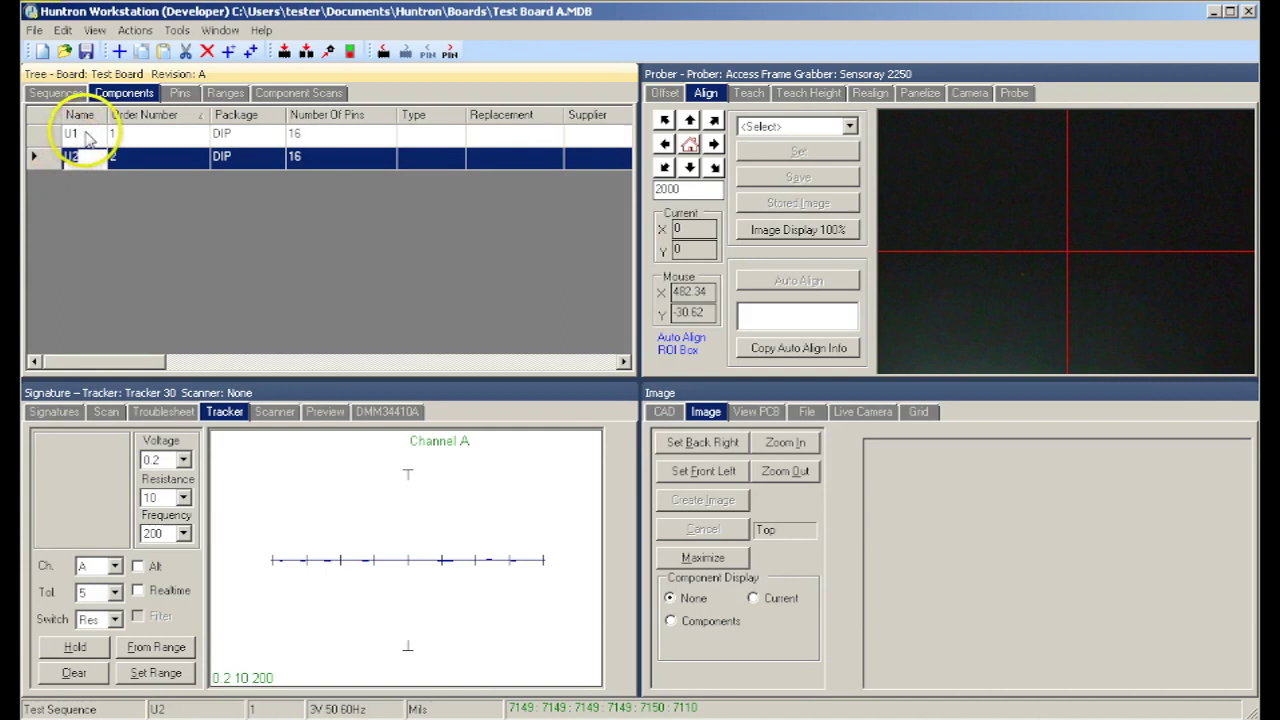
{"action": "left_click", "coordinate": [70, 158]}
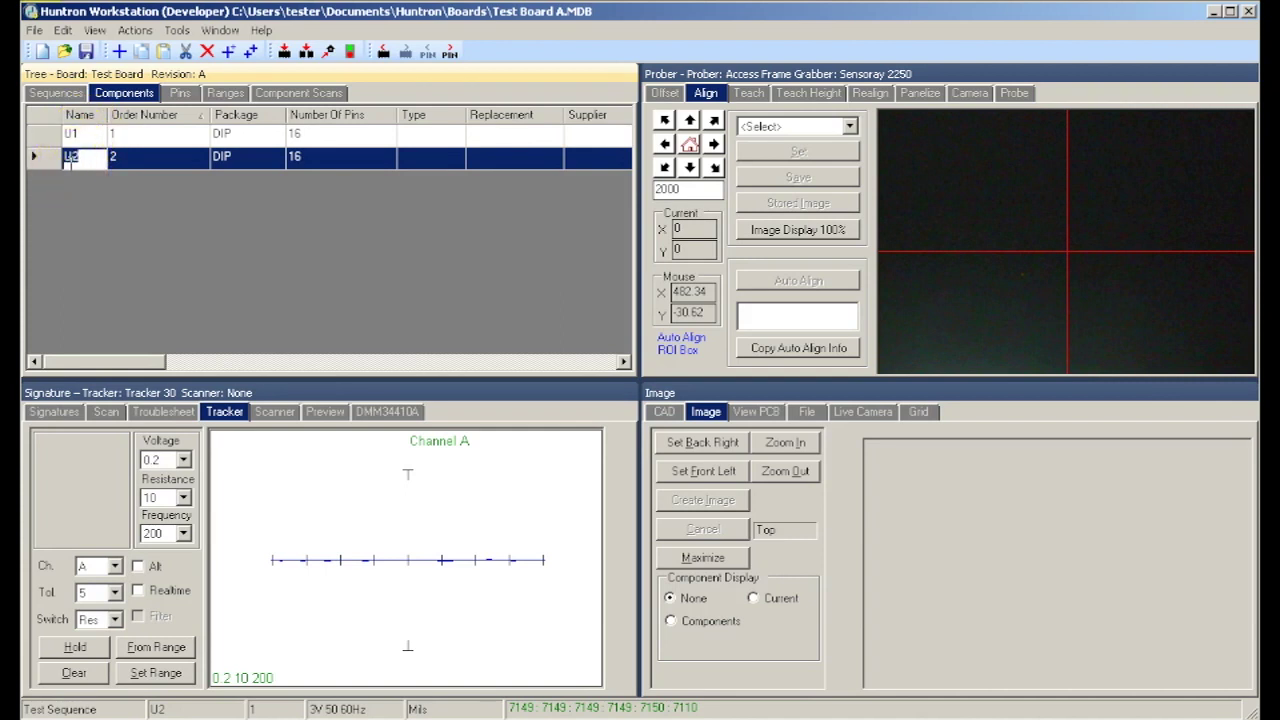
{"action": "right_click", "coordinate": [44, 160]}
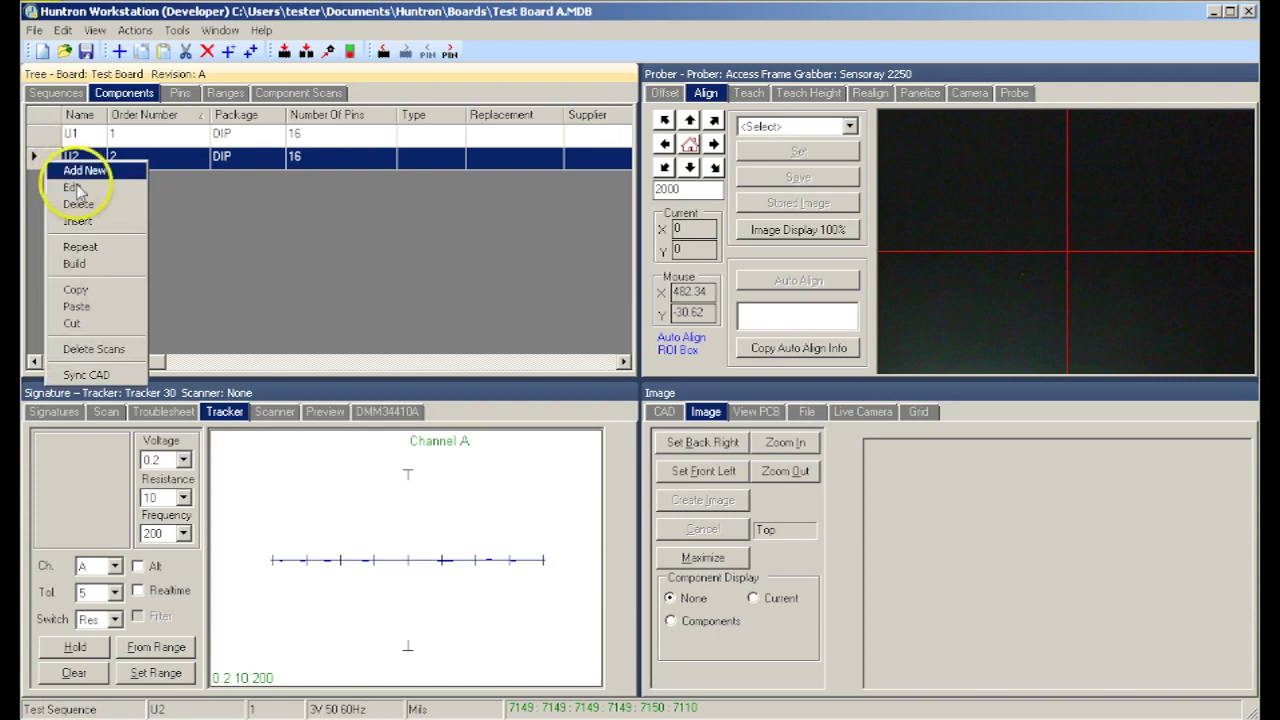
{"action": "left_click", "coordinate": [84, 249]}
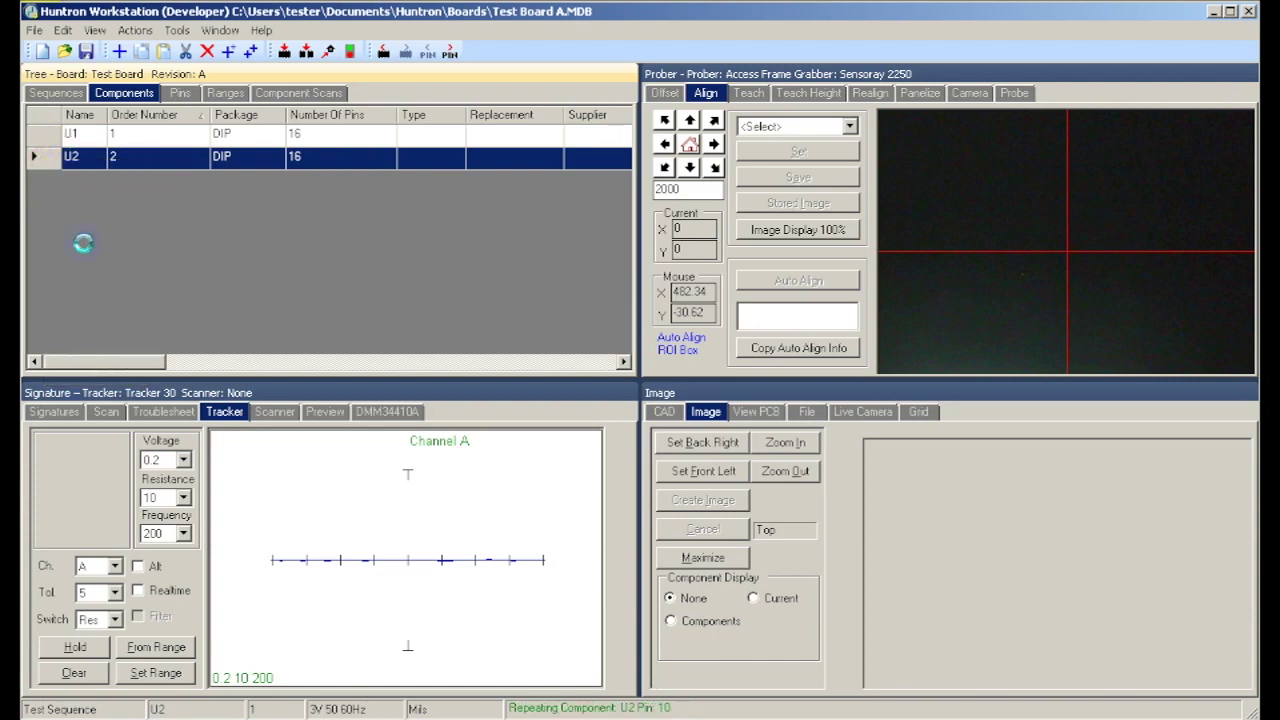
{"action": "left_click", "coordinate": [110, 208]}
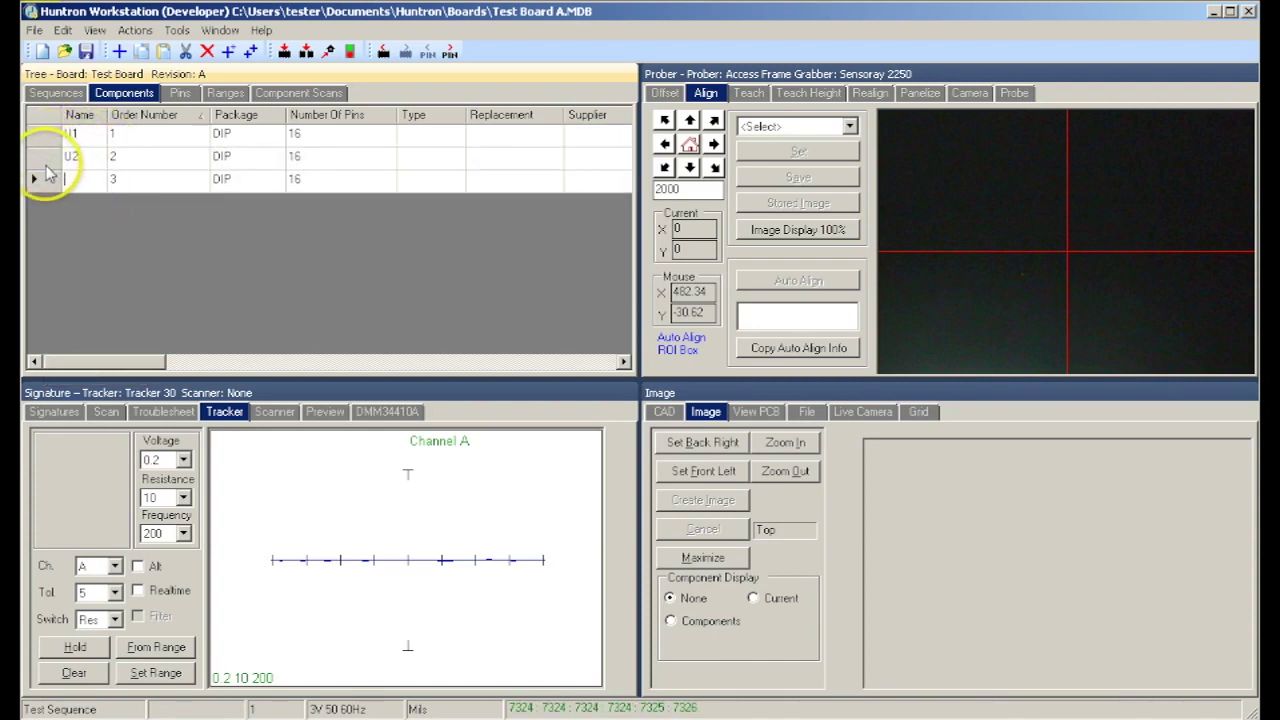
Rename the third component row to U5.
{"action": "left_click", "coordinate": [71, 181]}
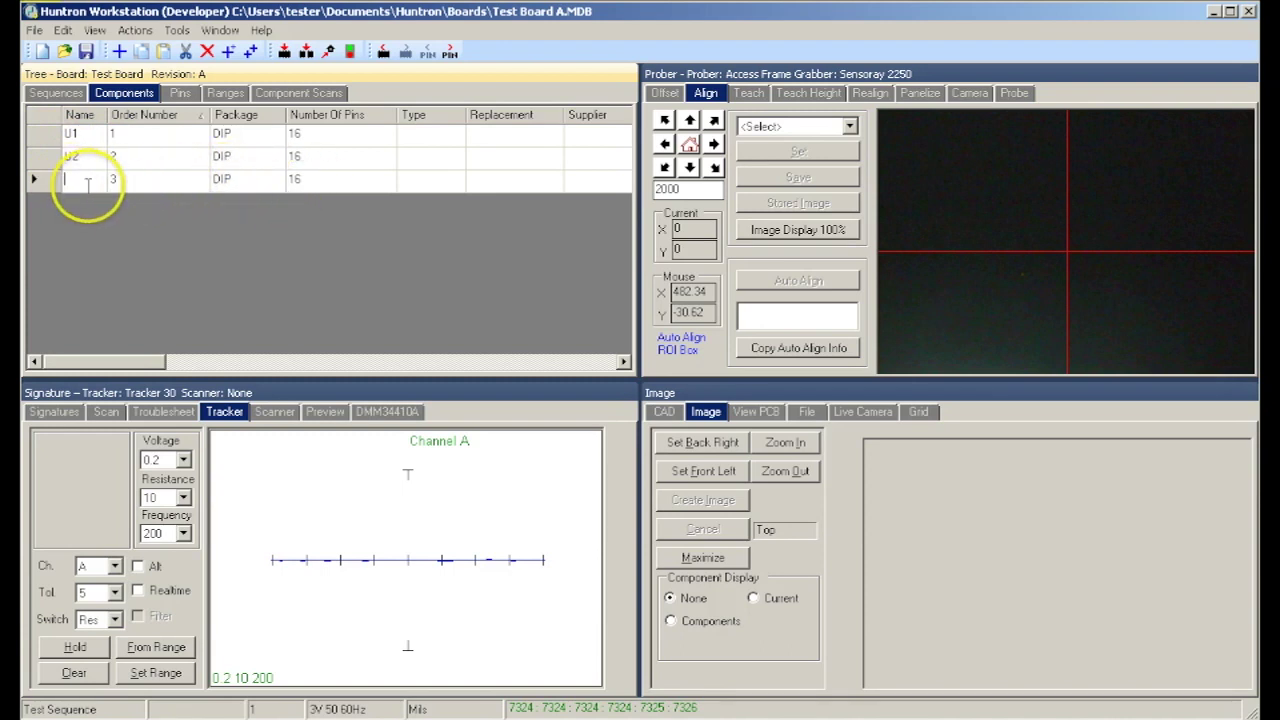
{"action": "type", "text": "U5"}
{"action": "left_click", "coordinate": [42, 182]}
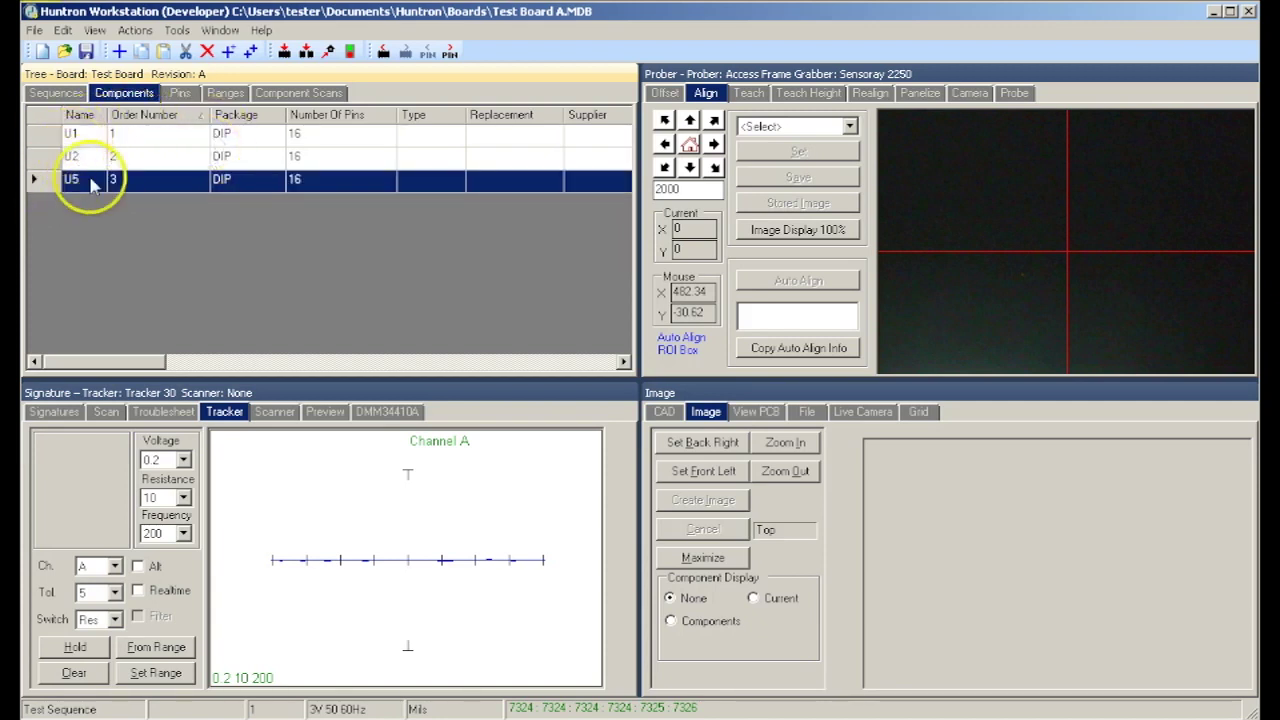
Enter 74HC14 in U5's Type cell and commit it to the Components list.
{"action": "left_click", "coordinate": [425, 183]}
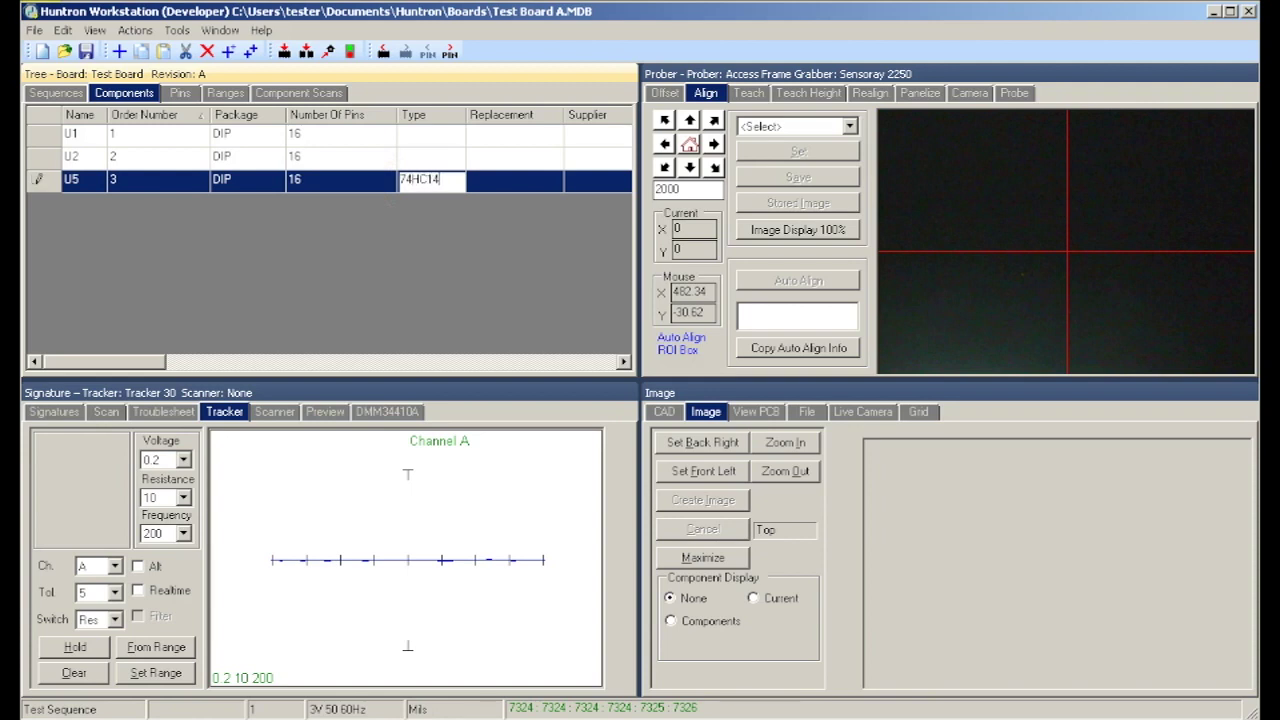
{"action": "left_click", "coordinate": [36, 180]}
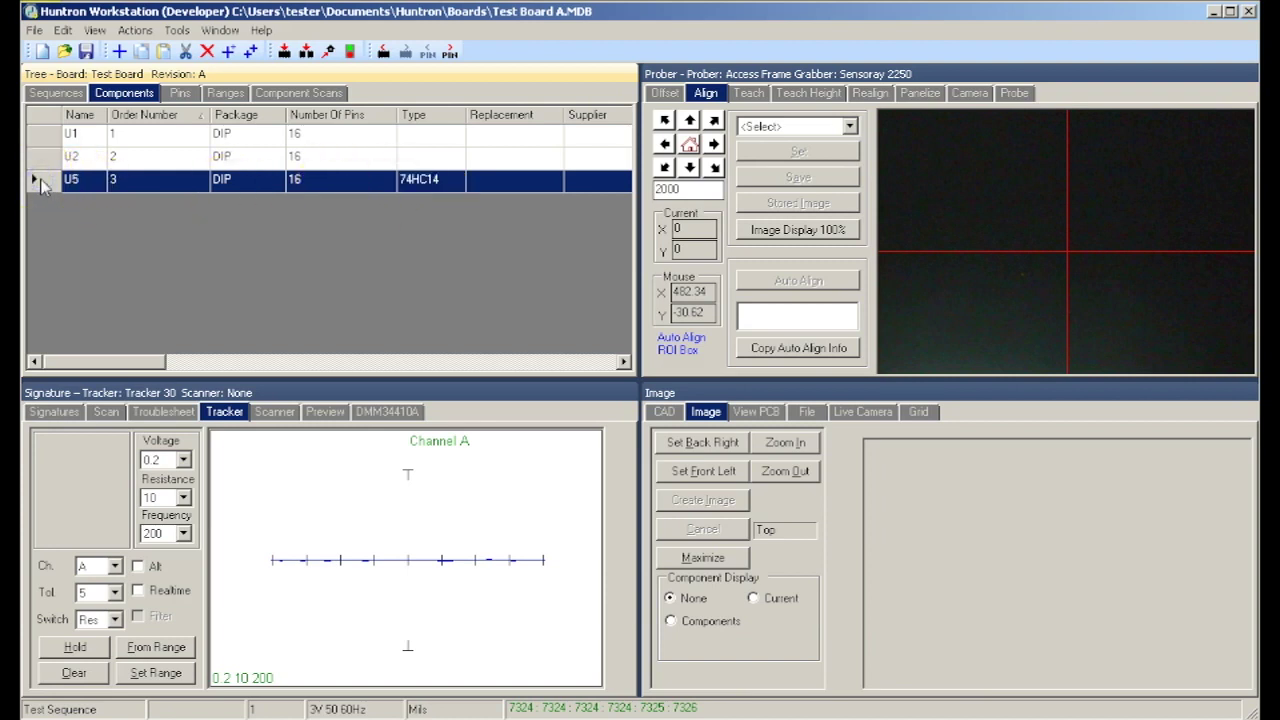